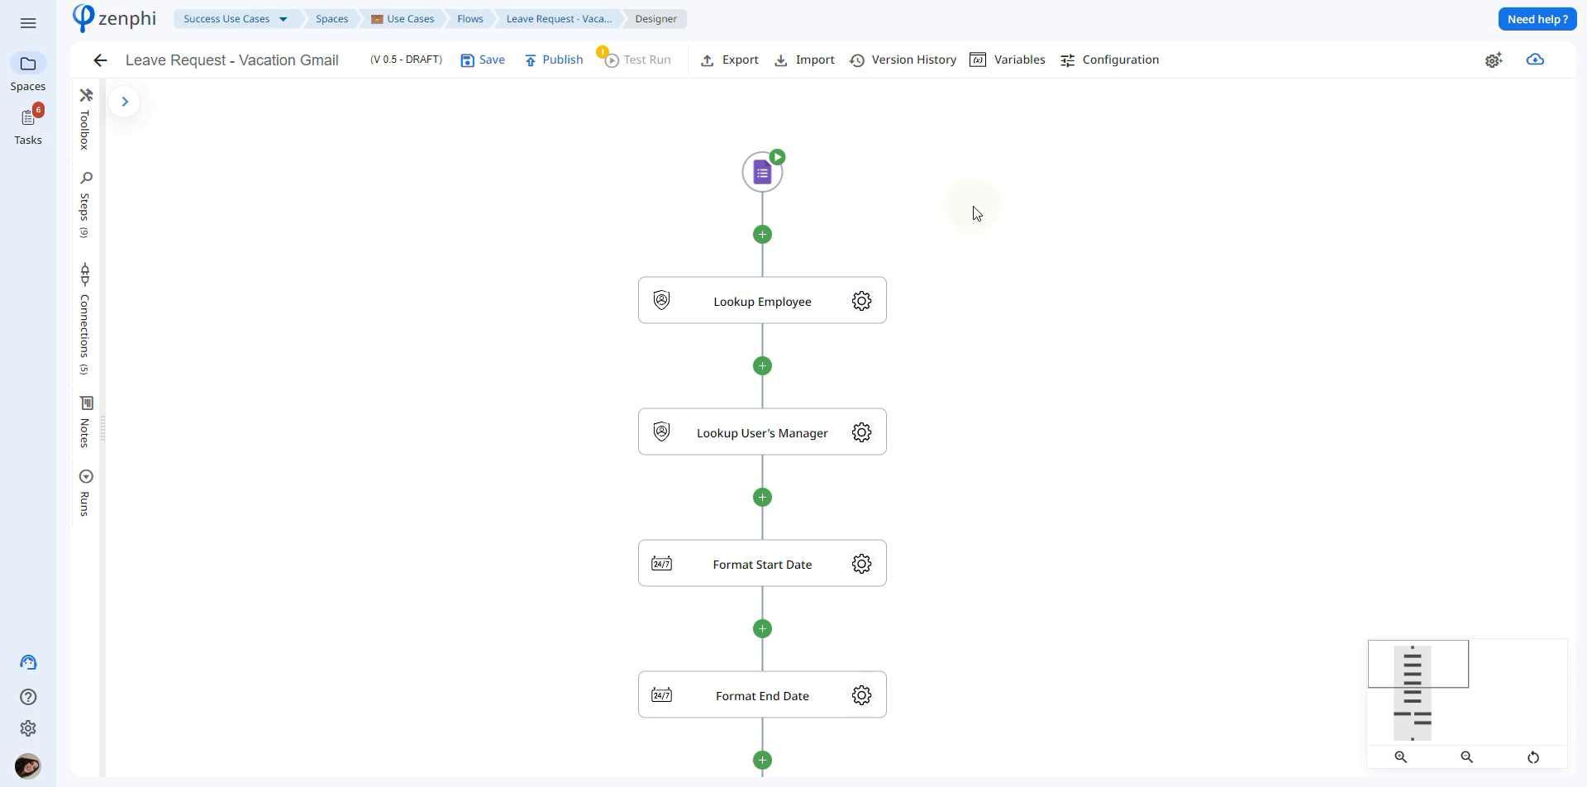
Examine the Google Forms trigger's settings, its new connection options, and the questions in the linked Leave Request form
click(773, 174)
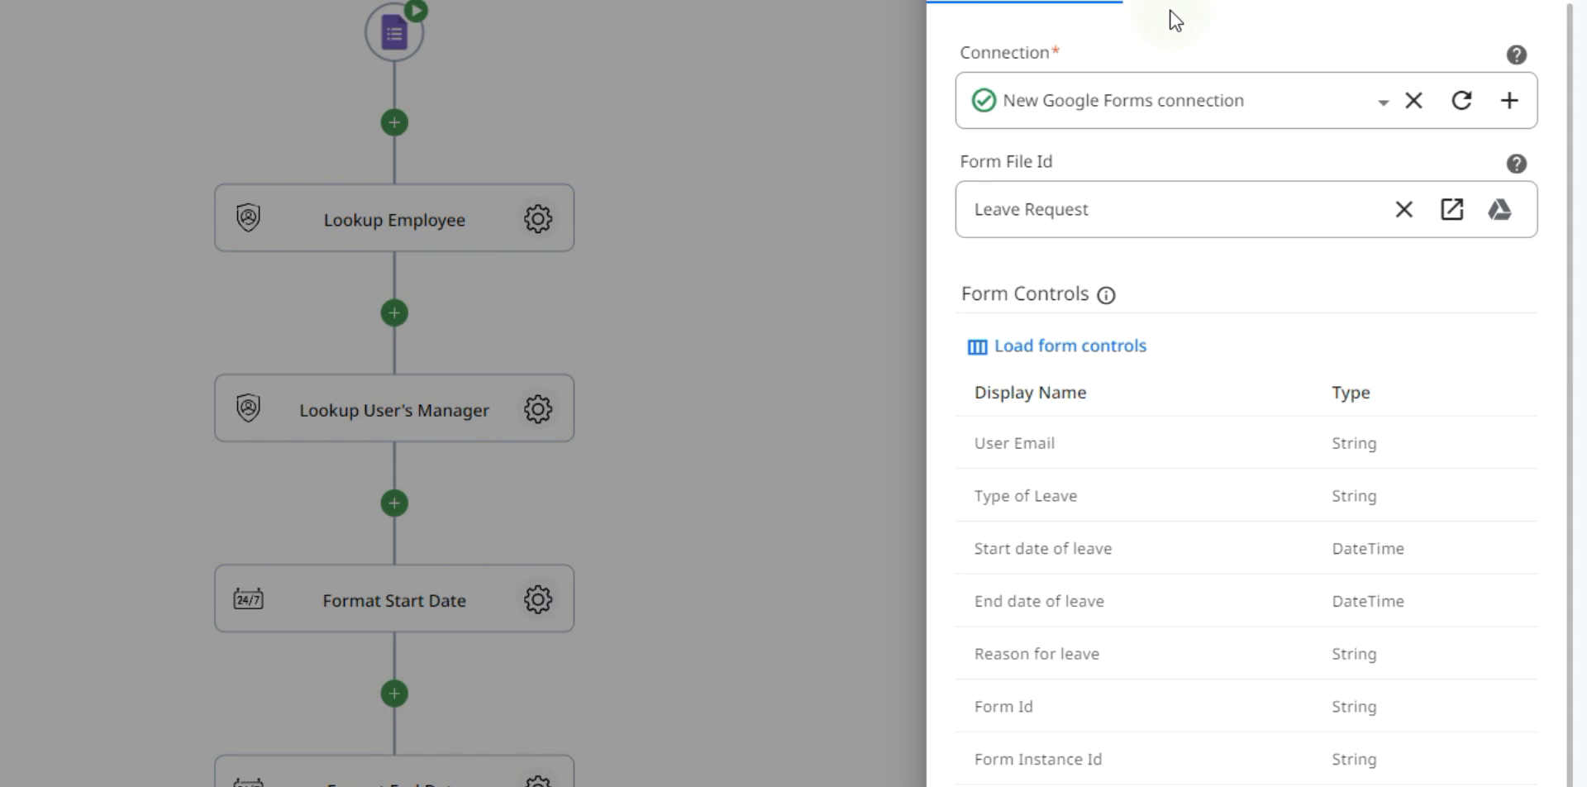
click(1512, 103)
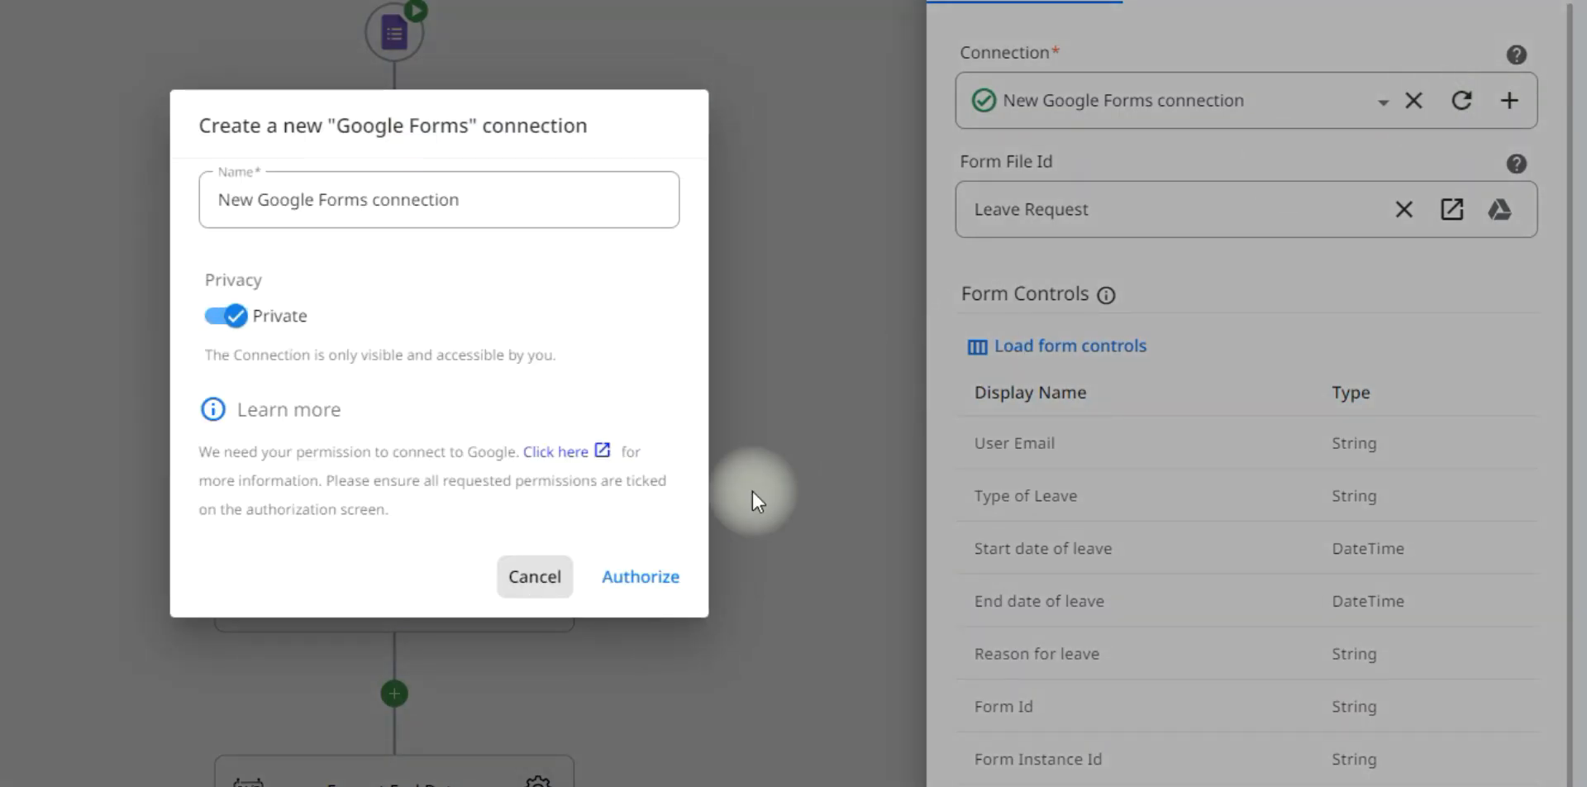
click(531, 592)
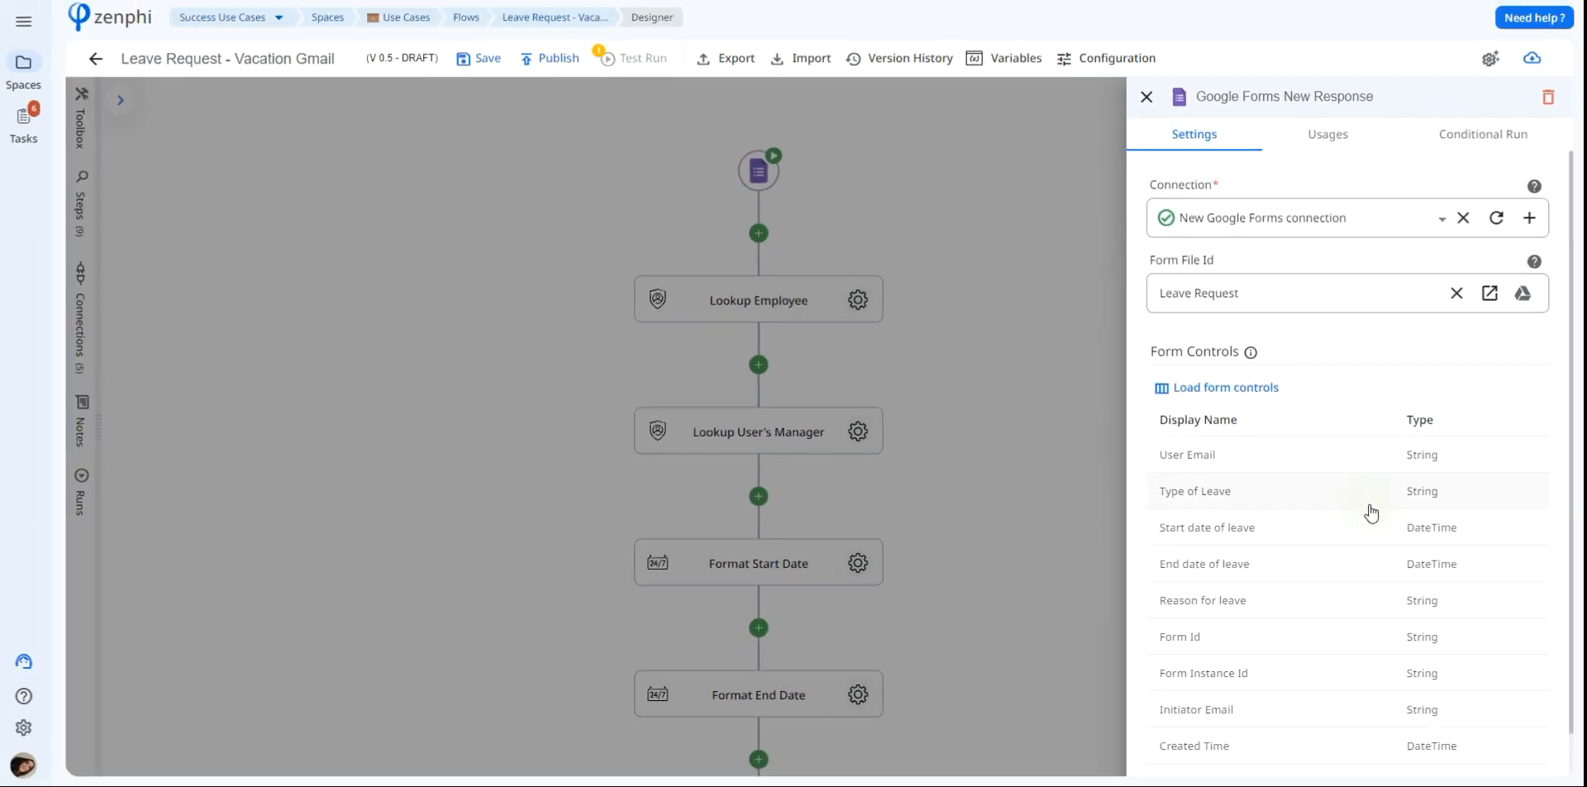
click(1525, 294)
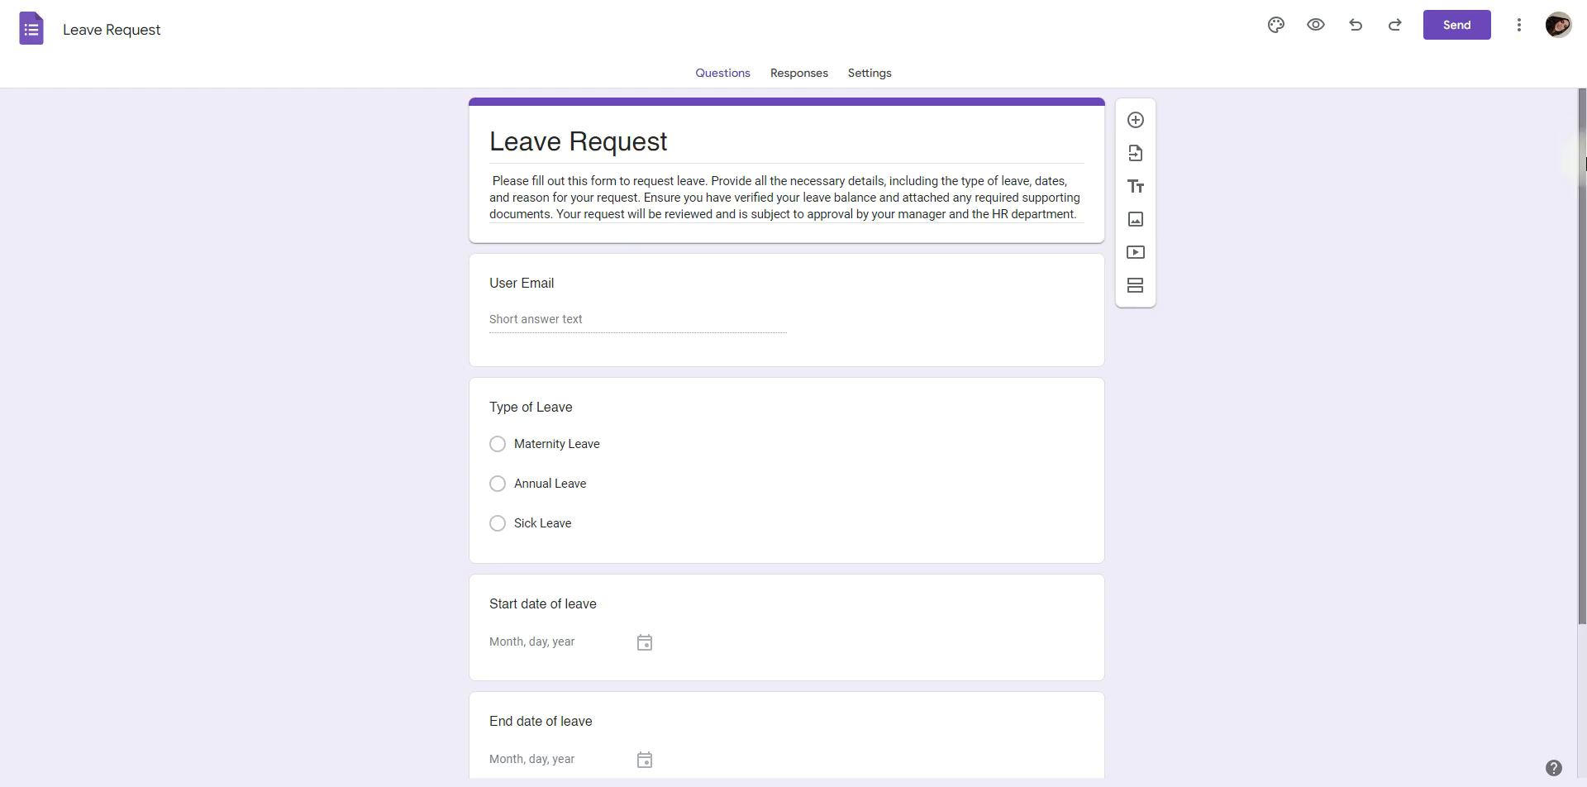
drag(1585, 257, 1586, 325)
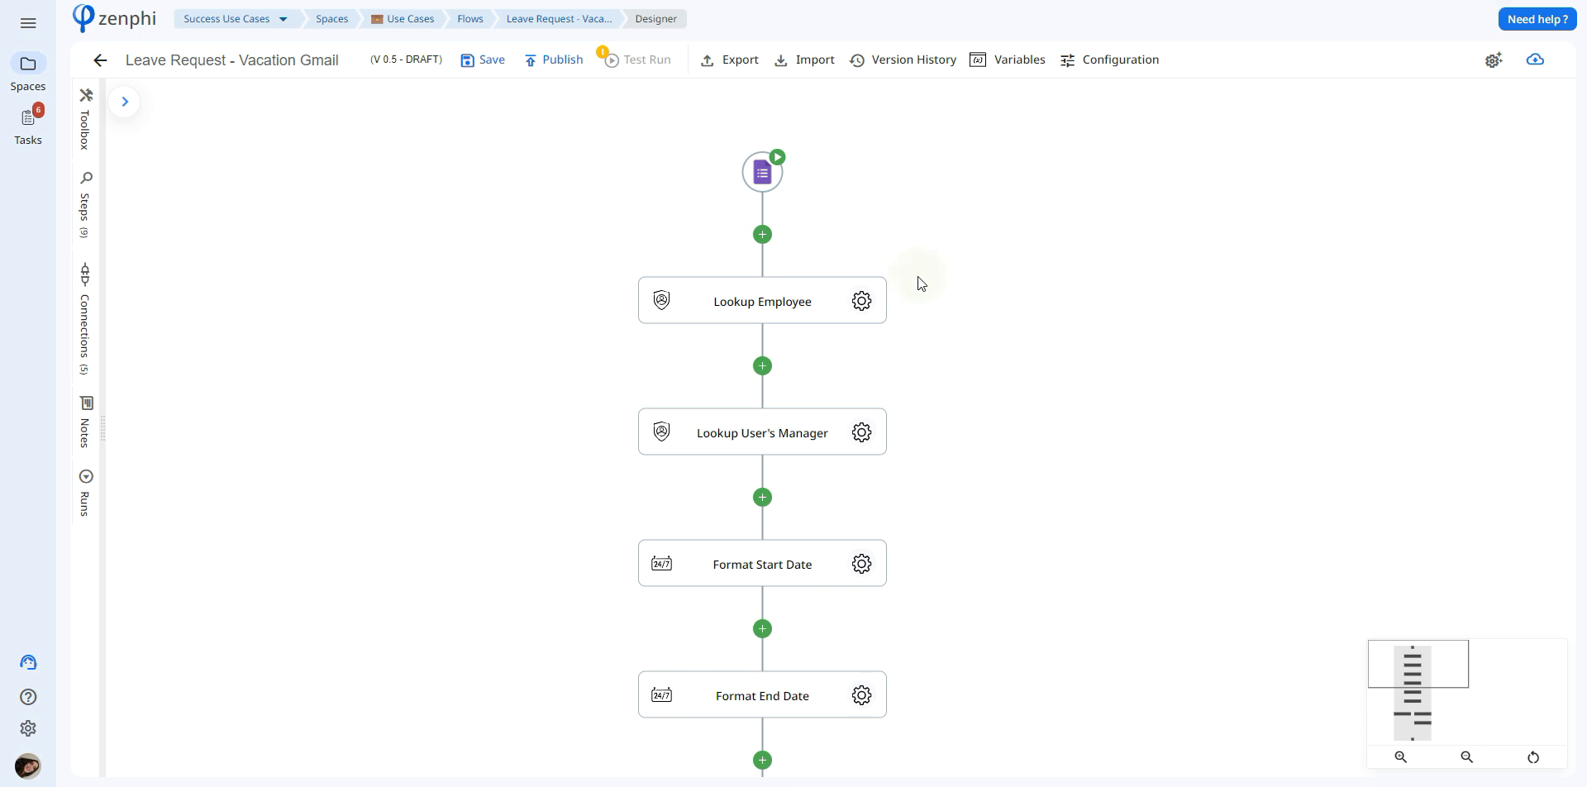
Inspect the Lookup Employee step's output fields, including Name, and the trigger reference available for the user ID or email
click(862, 301)
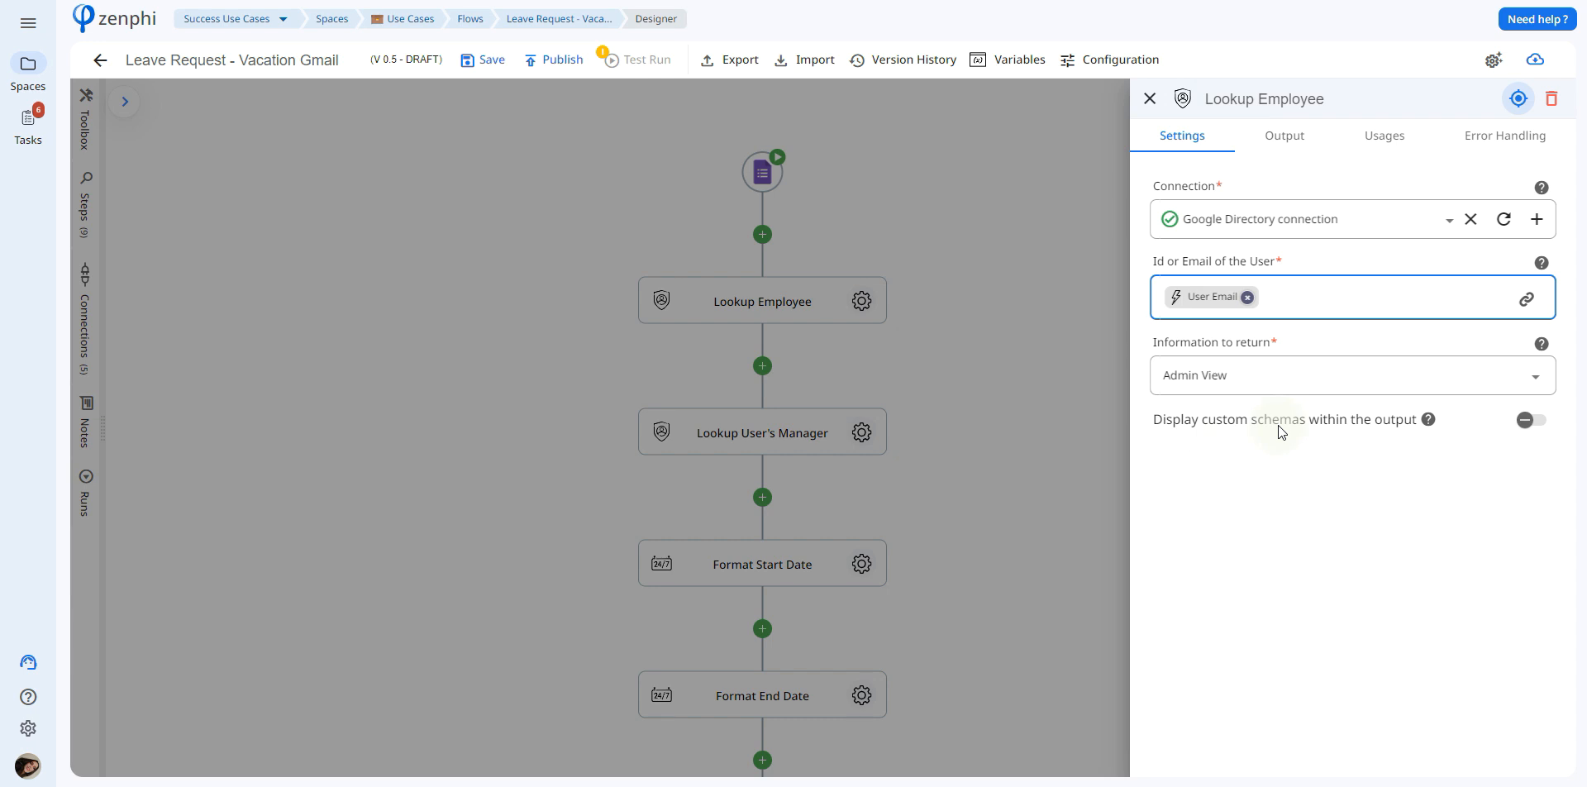
click(1273, 139)
click(1265, 281)
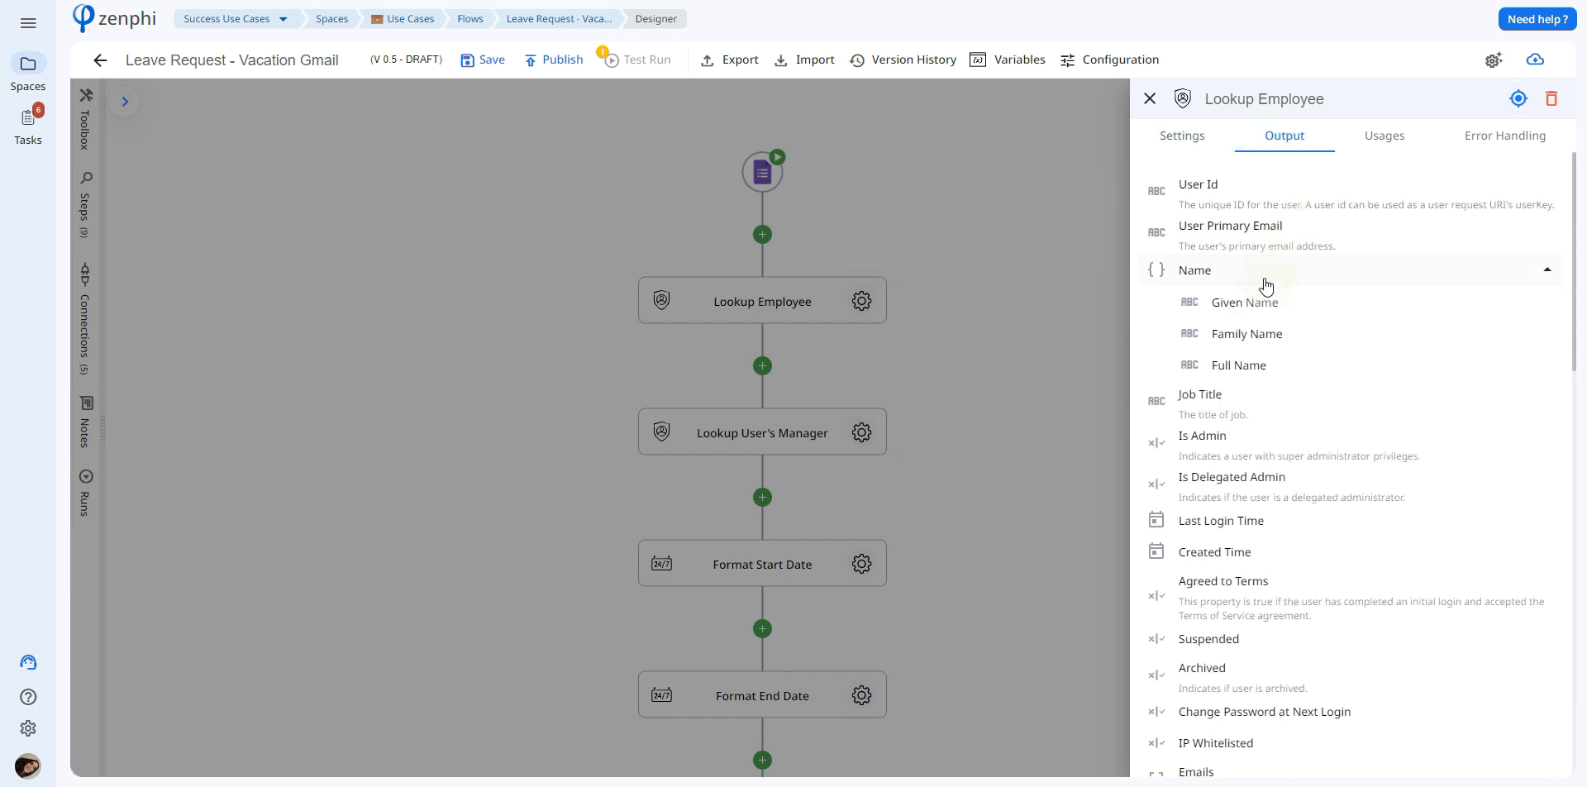
click(1210, 138)
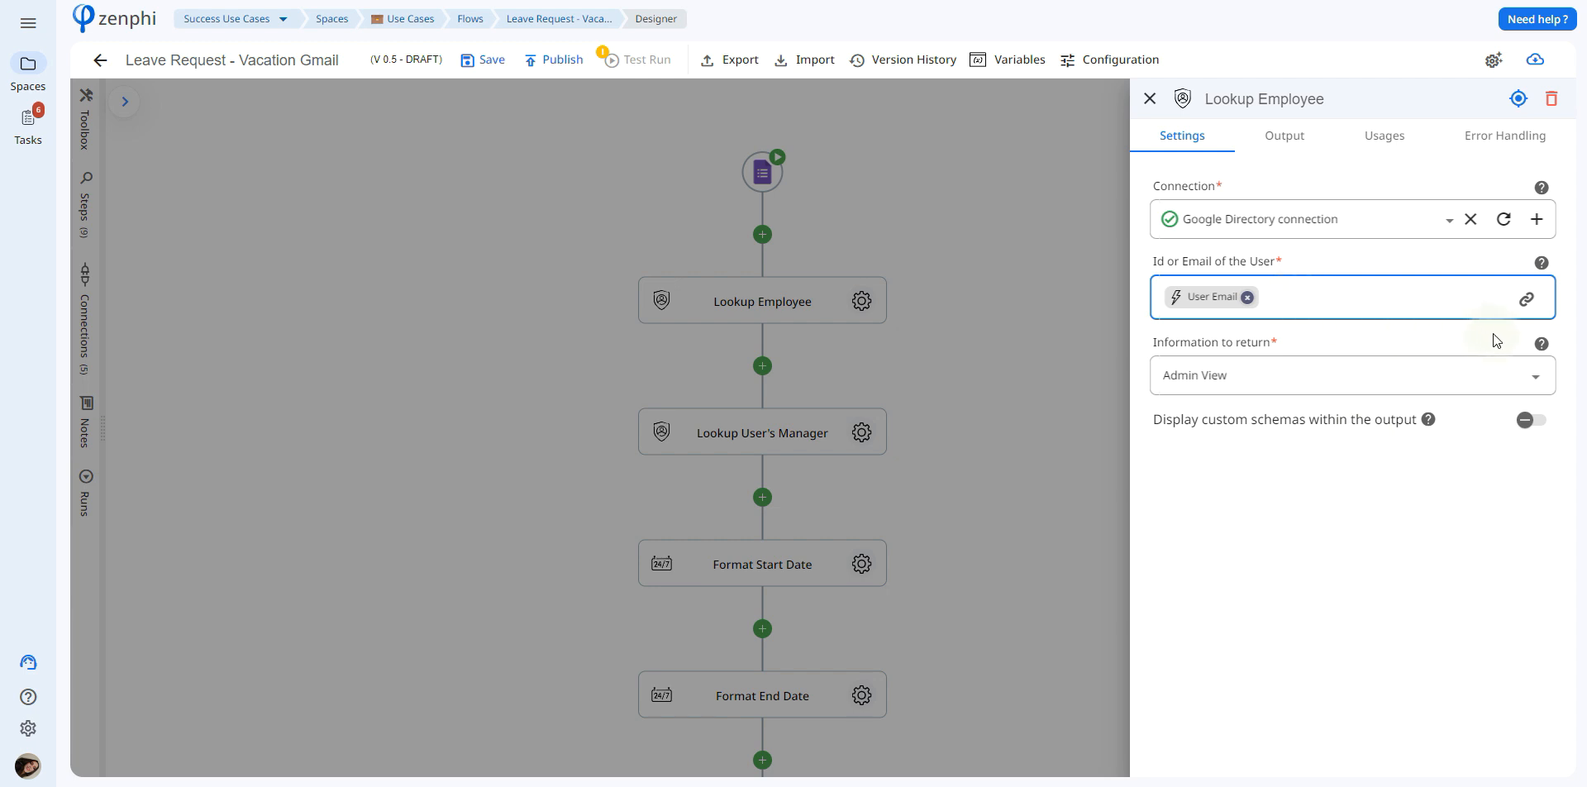
click(1532, 318)
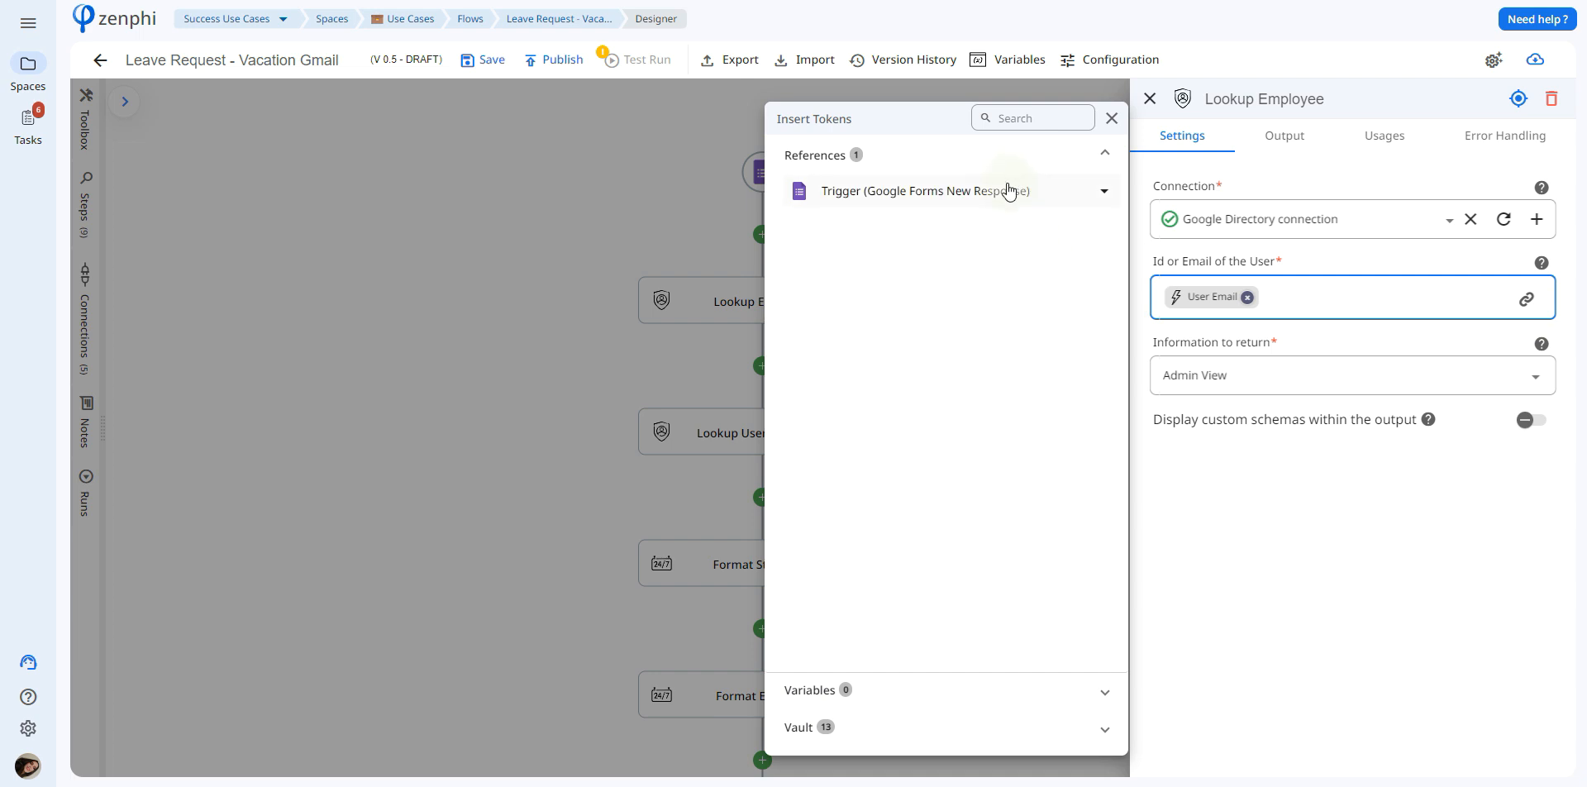
click(1010, 192)
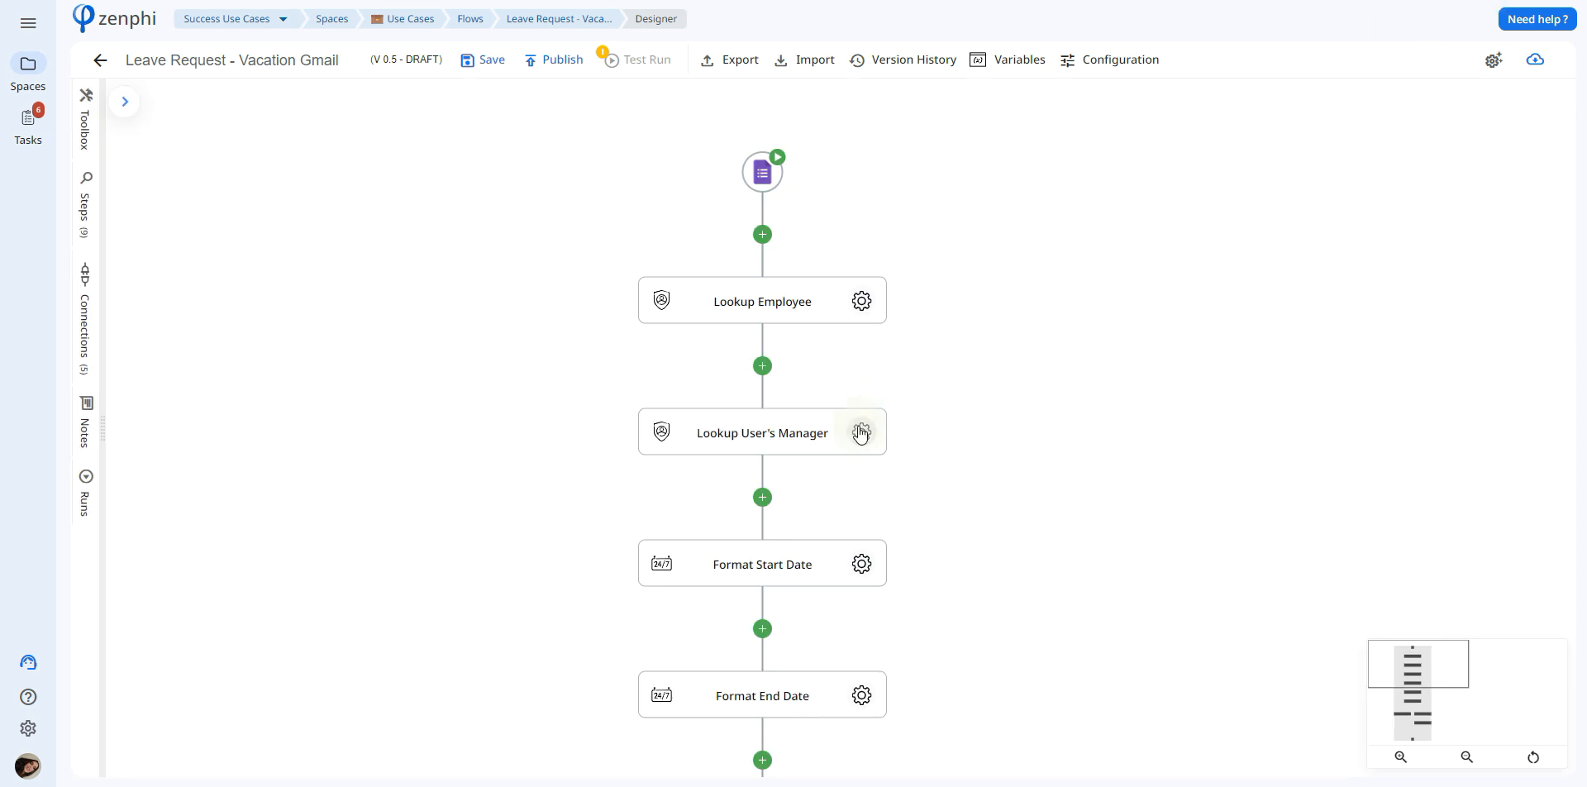
Inspect the Lookup User's Manager settings and the suggested tokens for its user ID or email
click(861, 430)
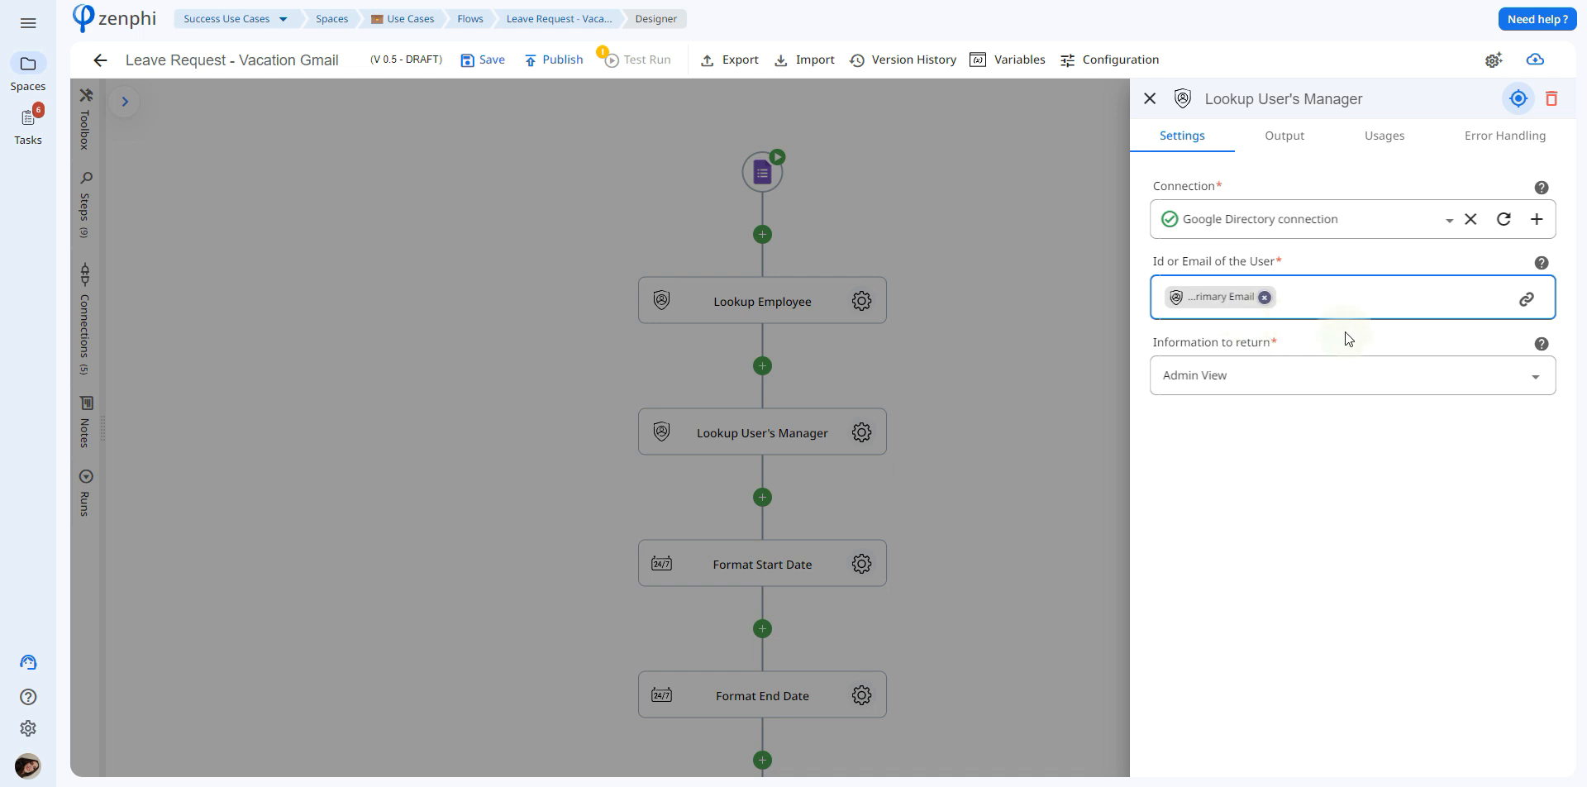
click(1526, 299)
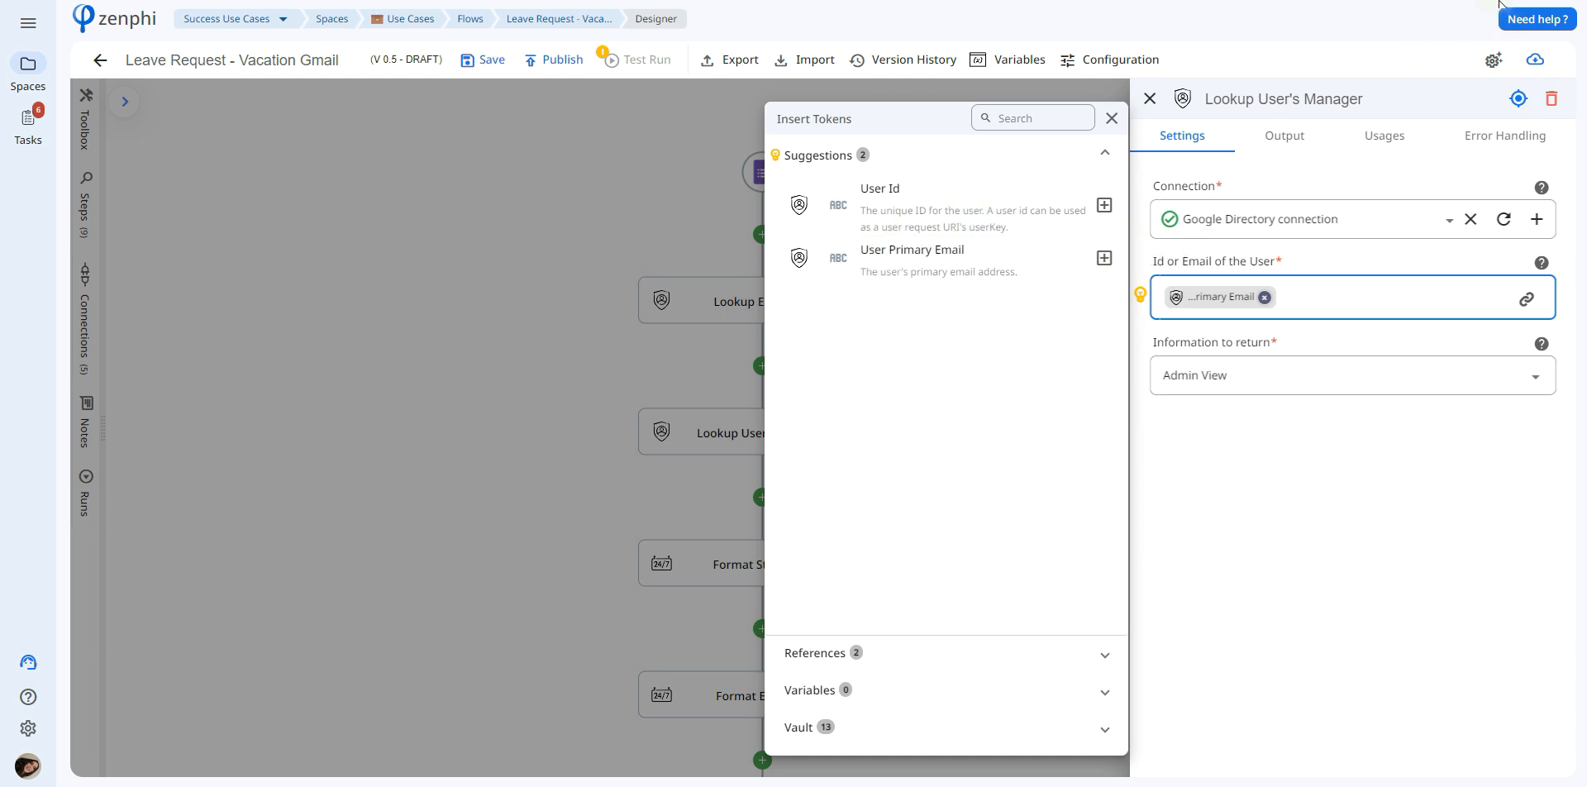
key(Escape)
Examine the Format Start Date step's trigger tokens for the date and its available date formats
scroll(1117, 527, down, 1)
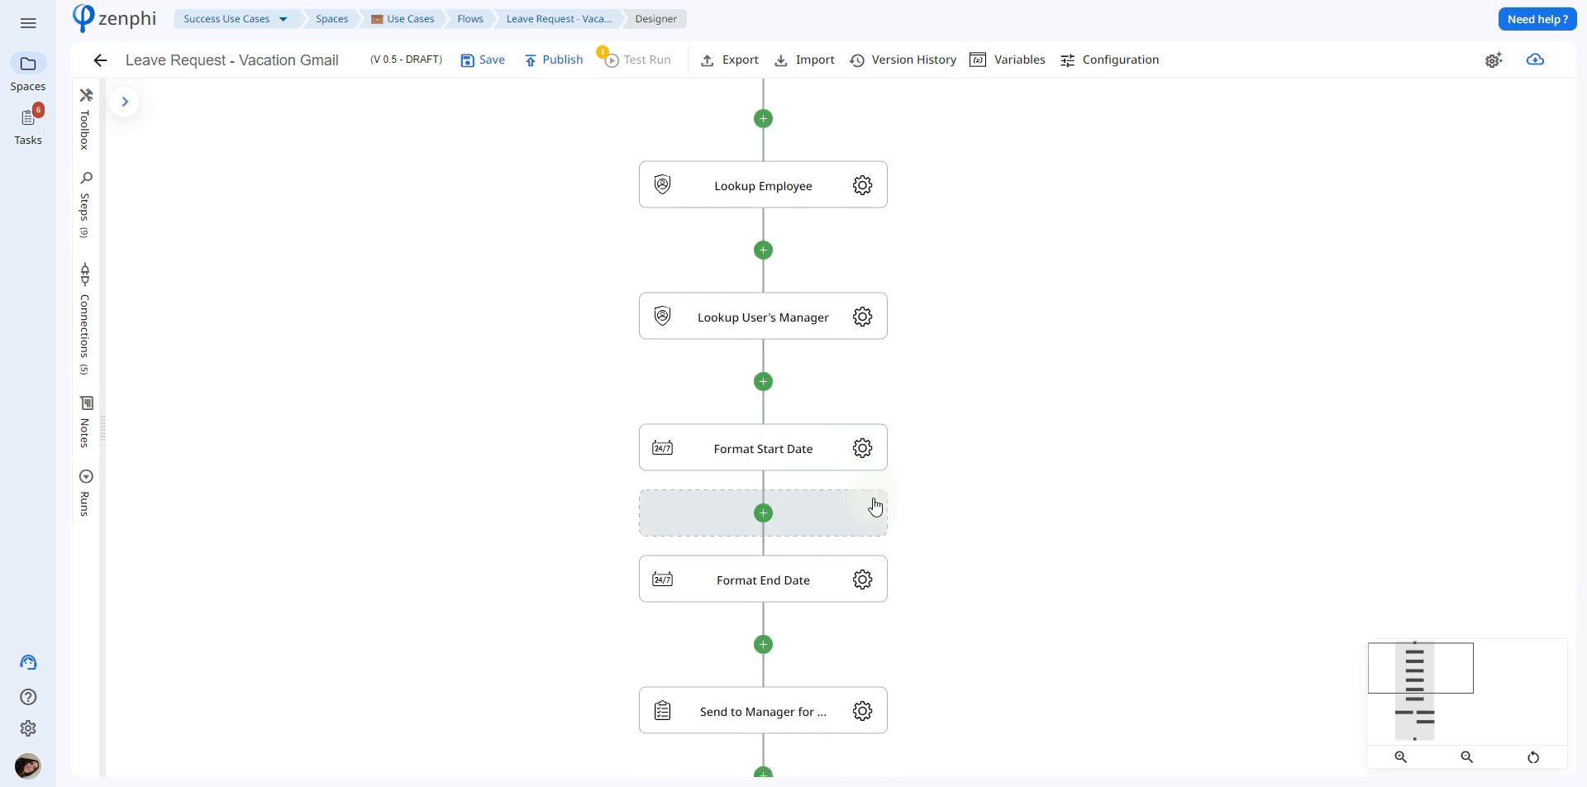
click(868, 448)
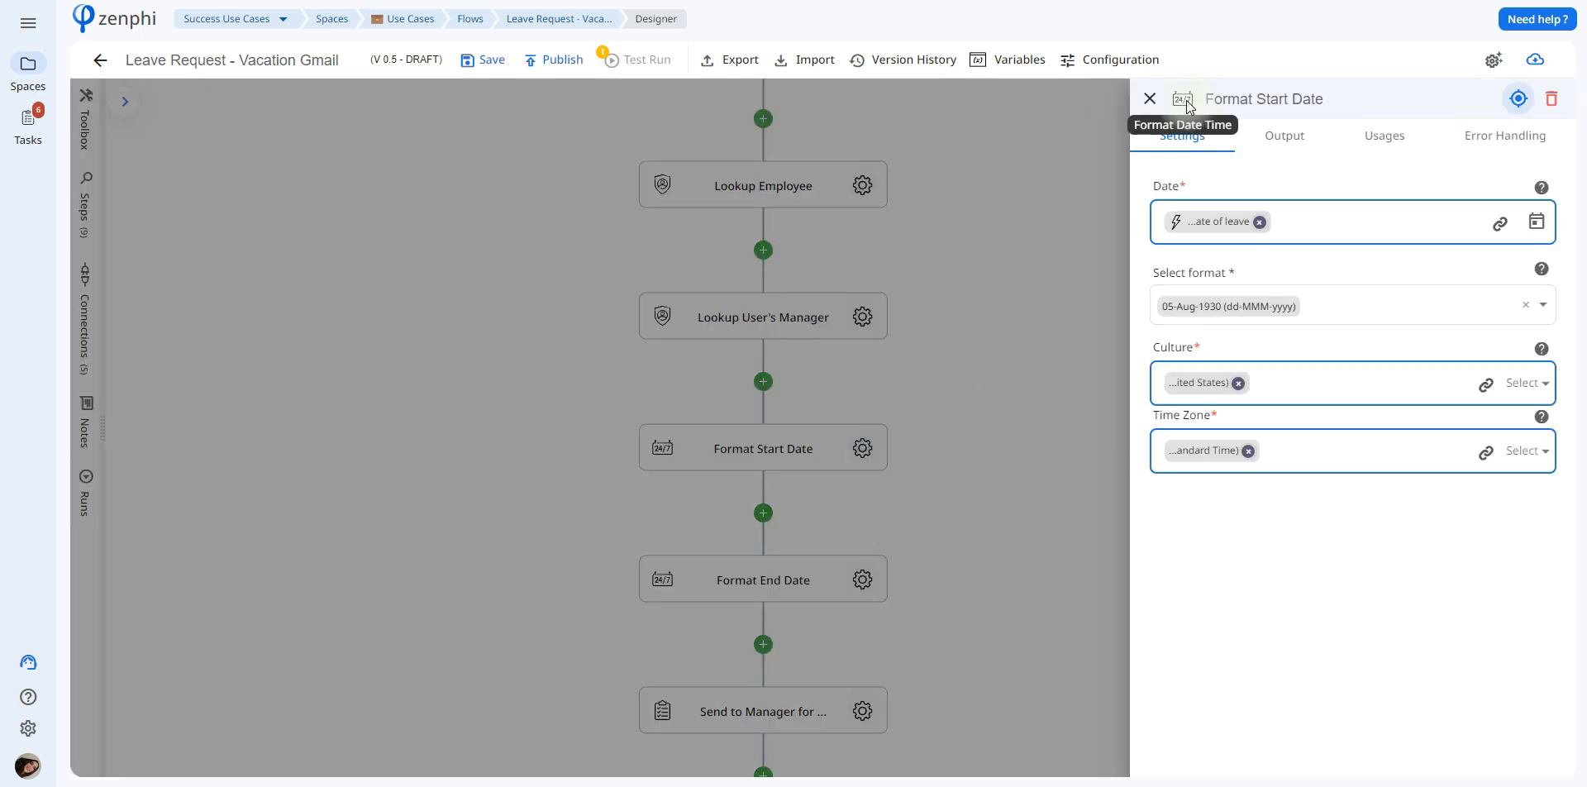
click(1501, 221)
click(992, 257)
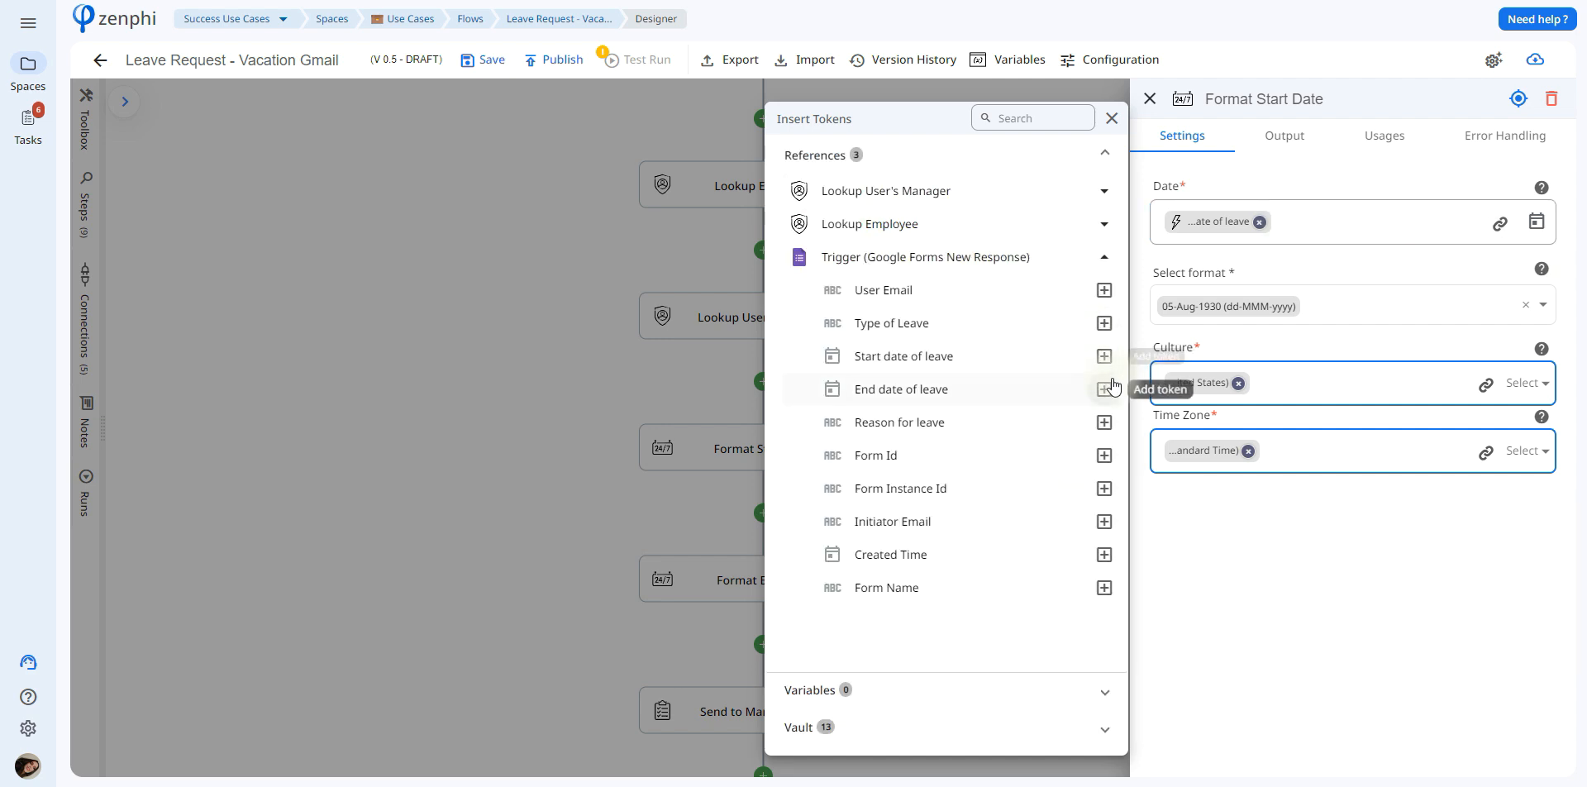
click(1355, 299)
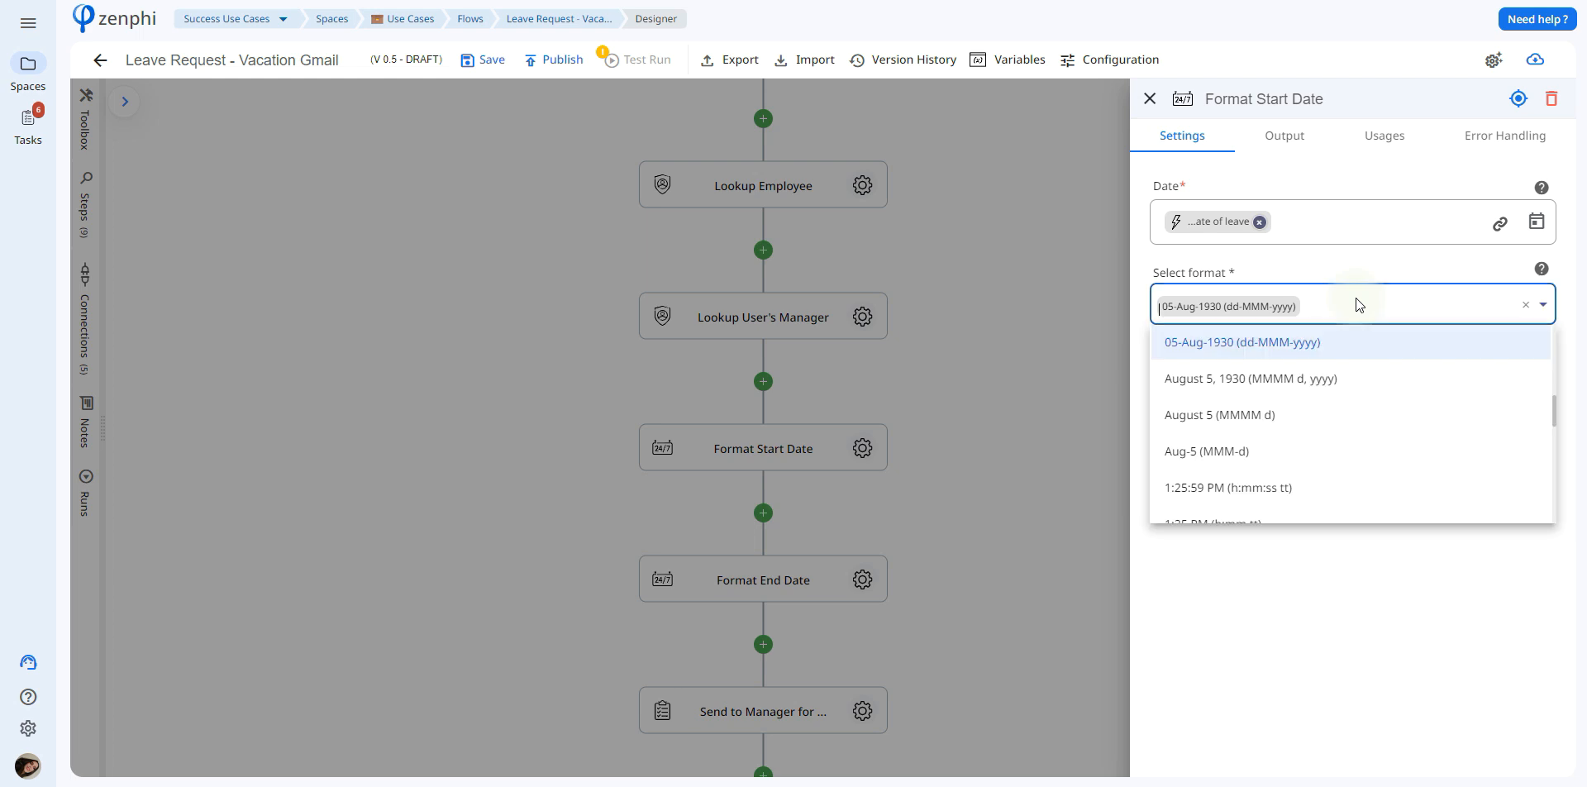
click(965, 439)
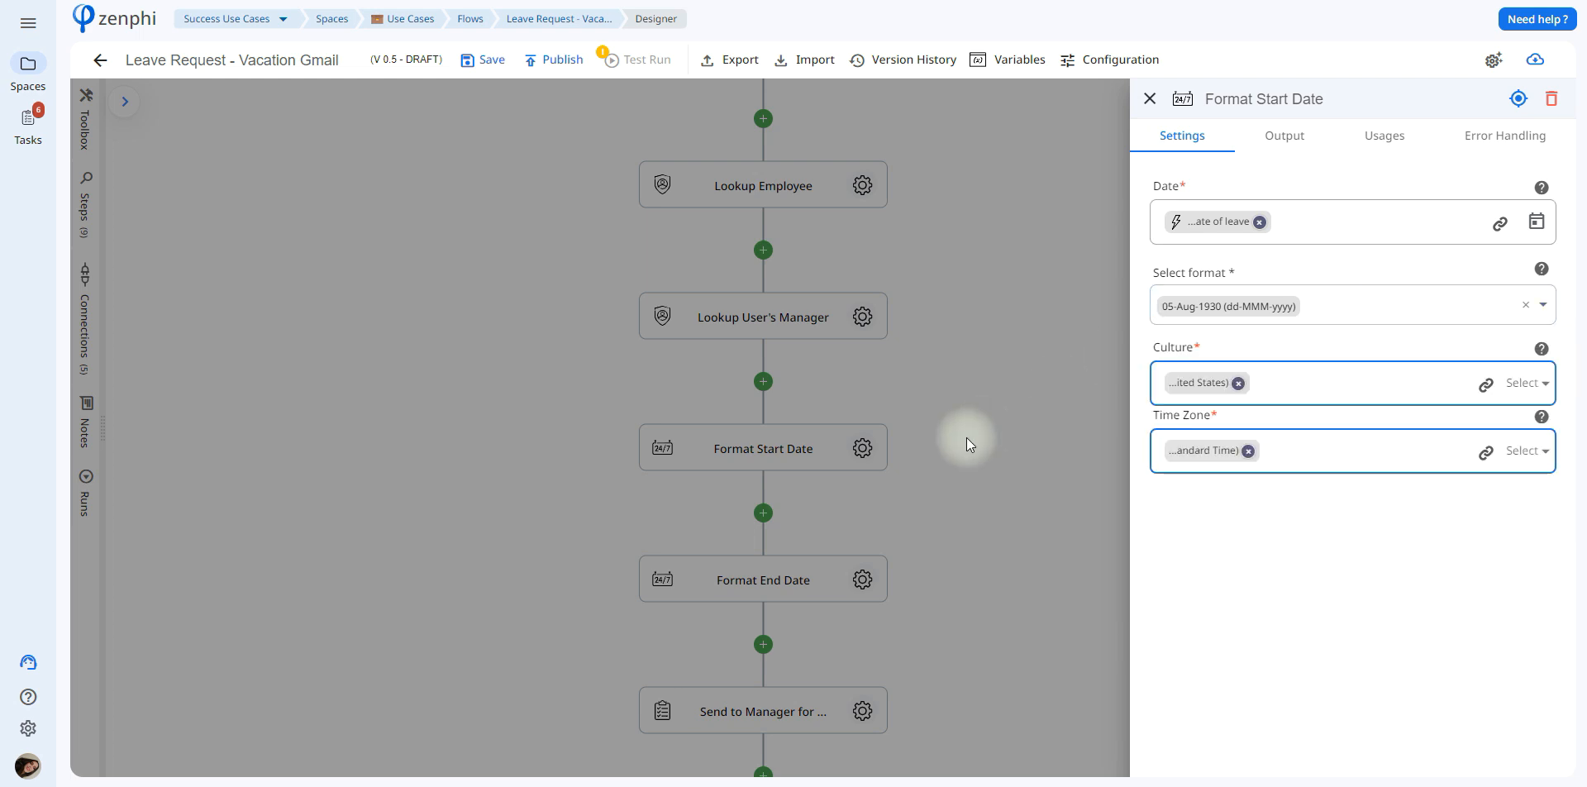
click(862, 580)
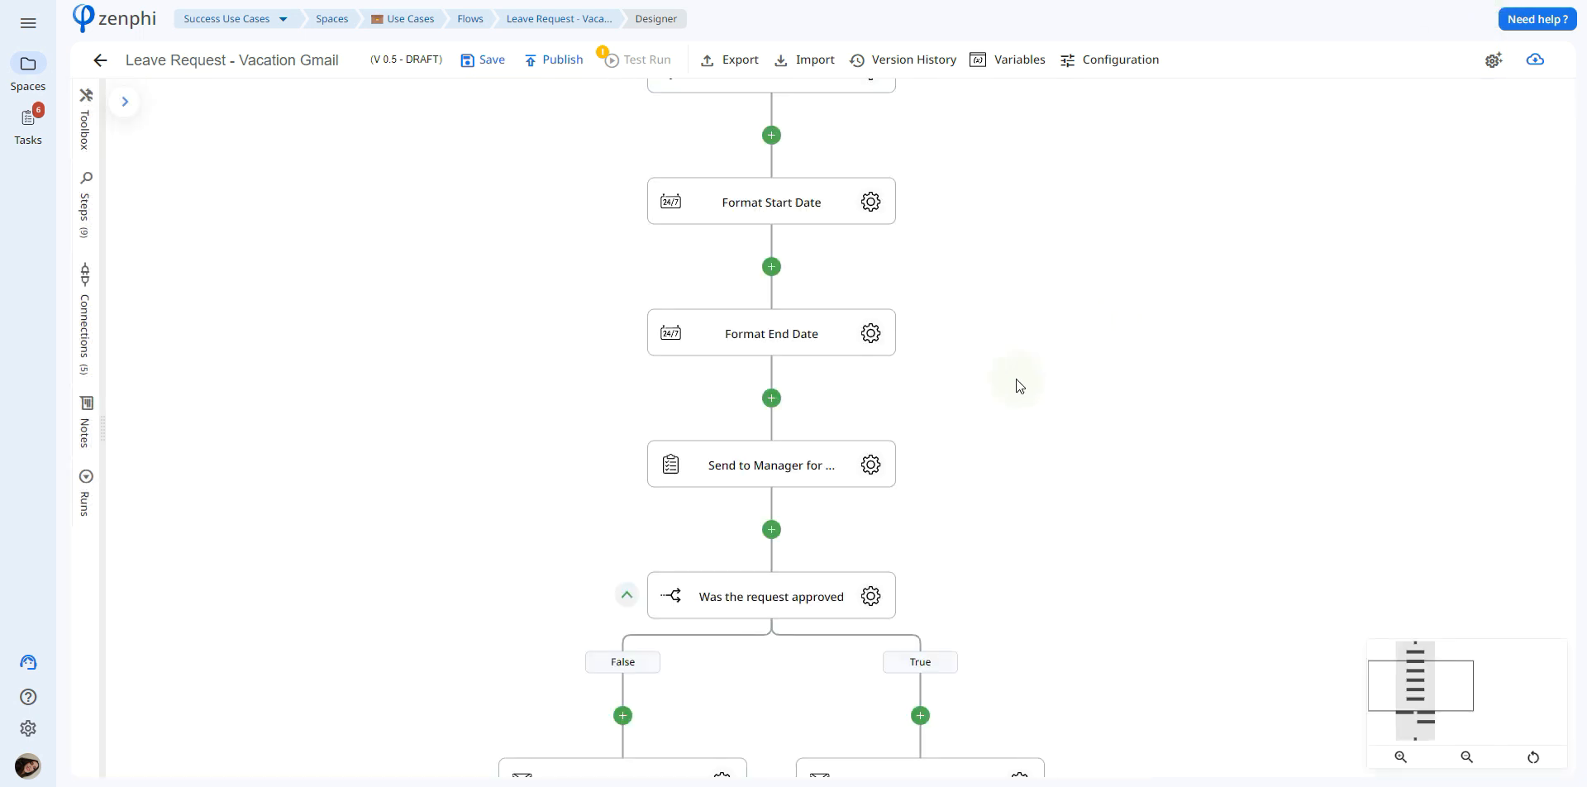
Inspect the Send to Manager for Approval task description and the manager, trigger and employee tokens available for it
click(870, 464)
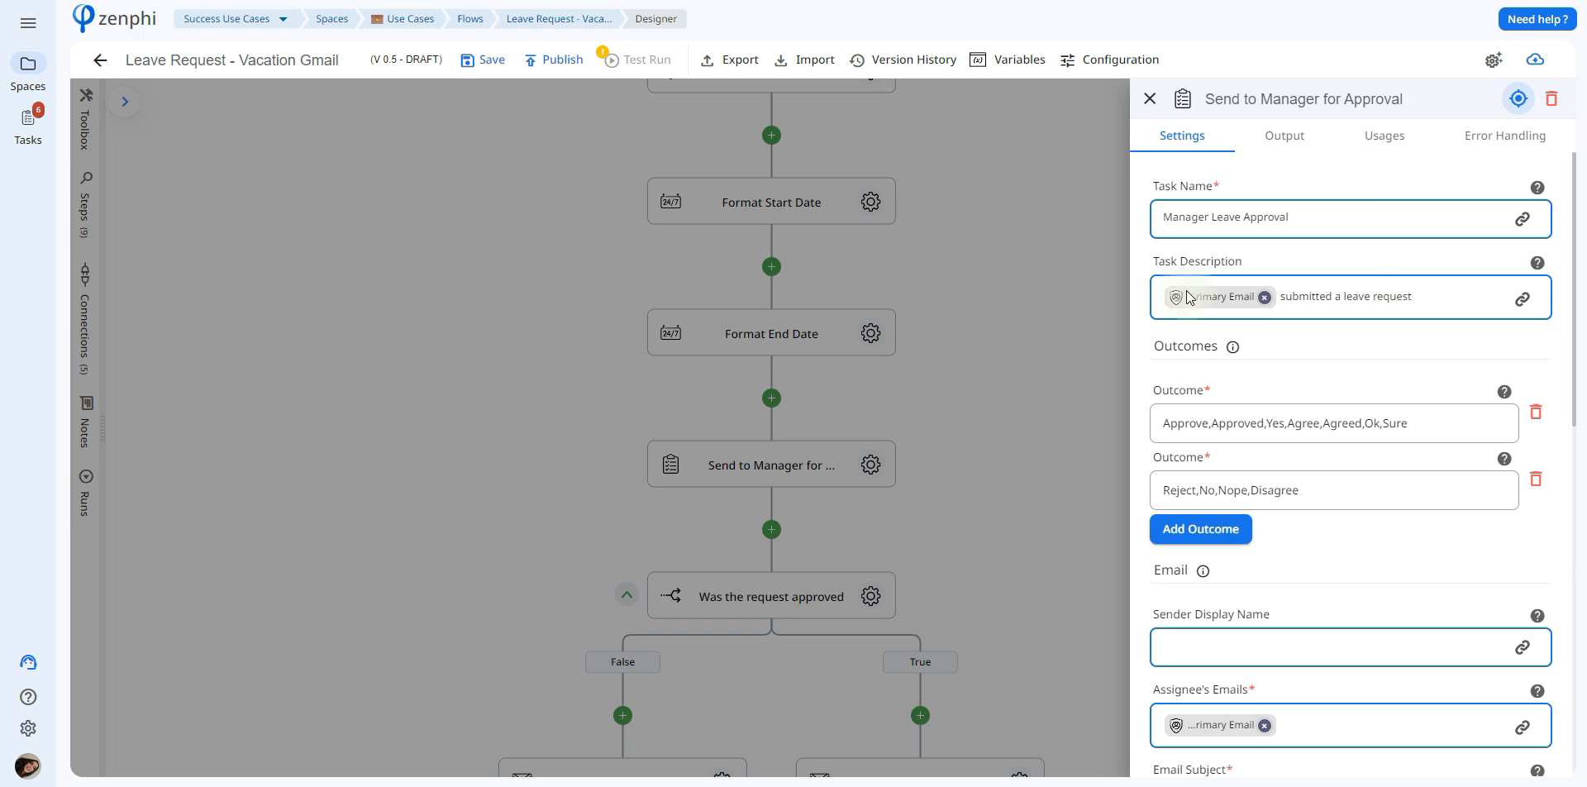
click(1522, 299)
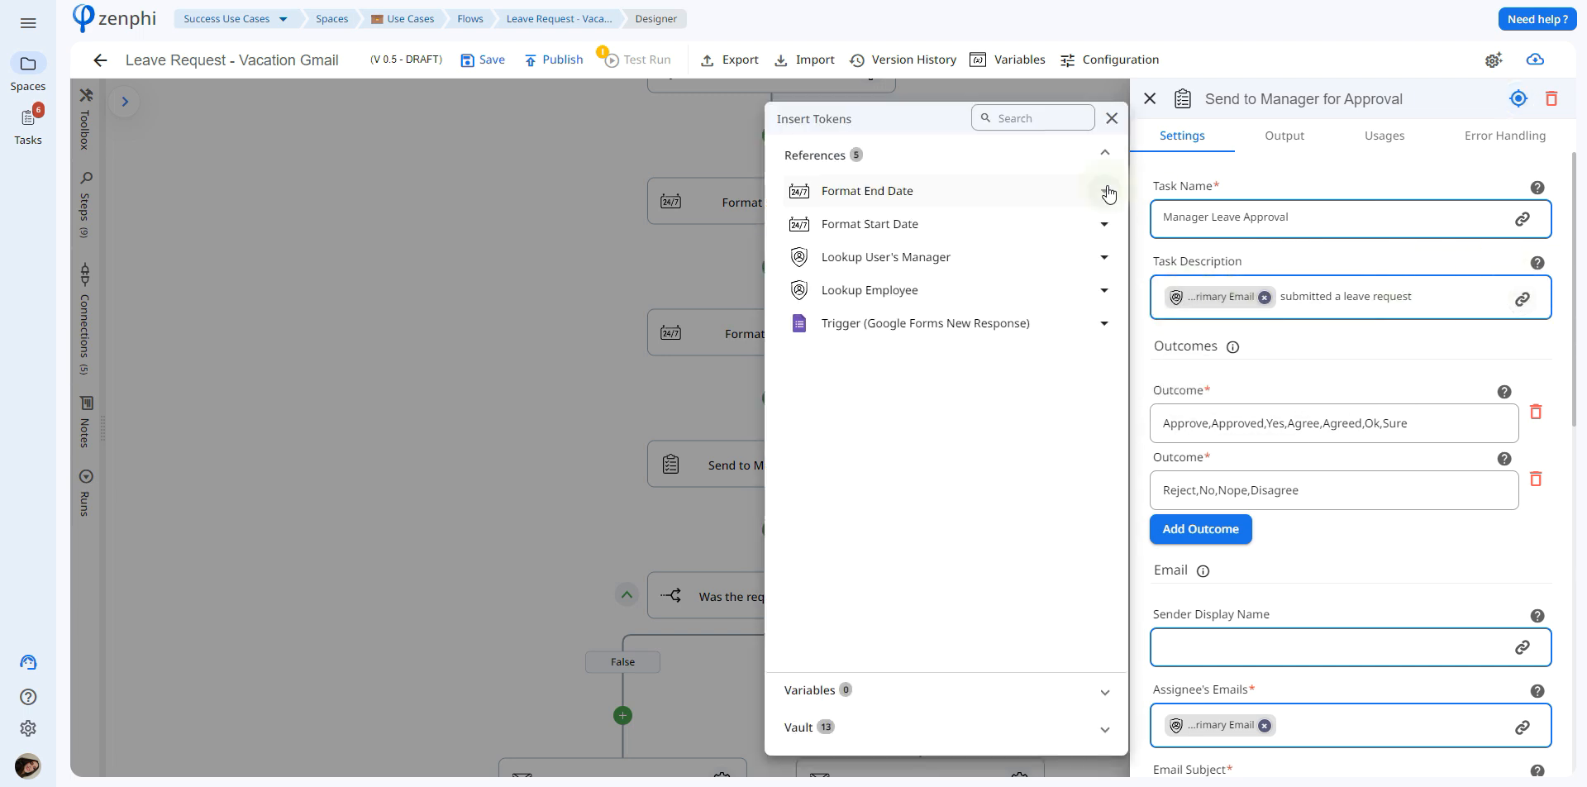
click(998, 273)
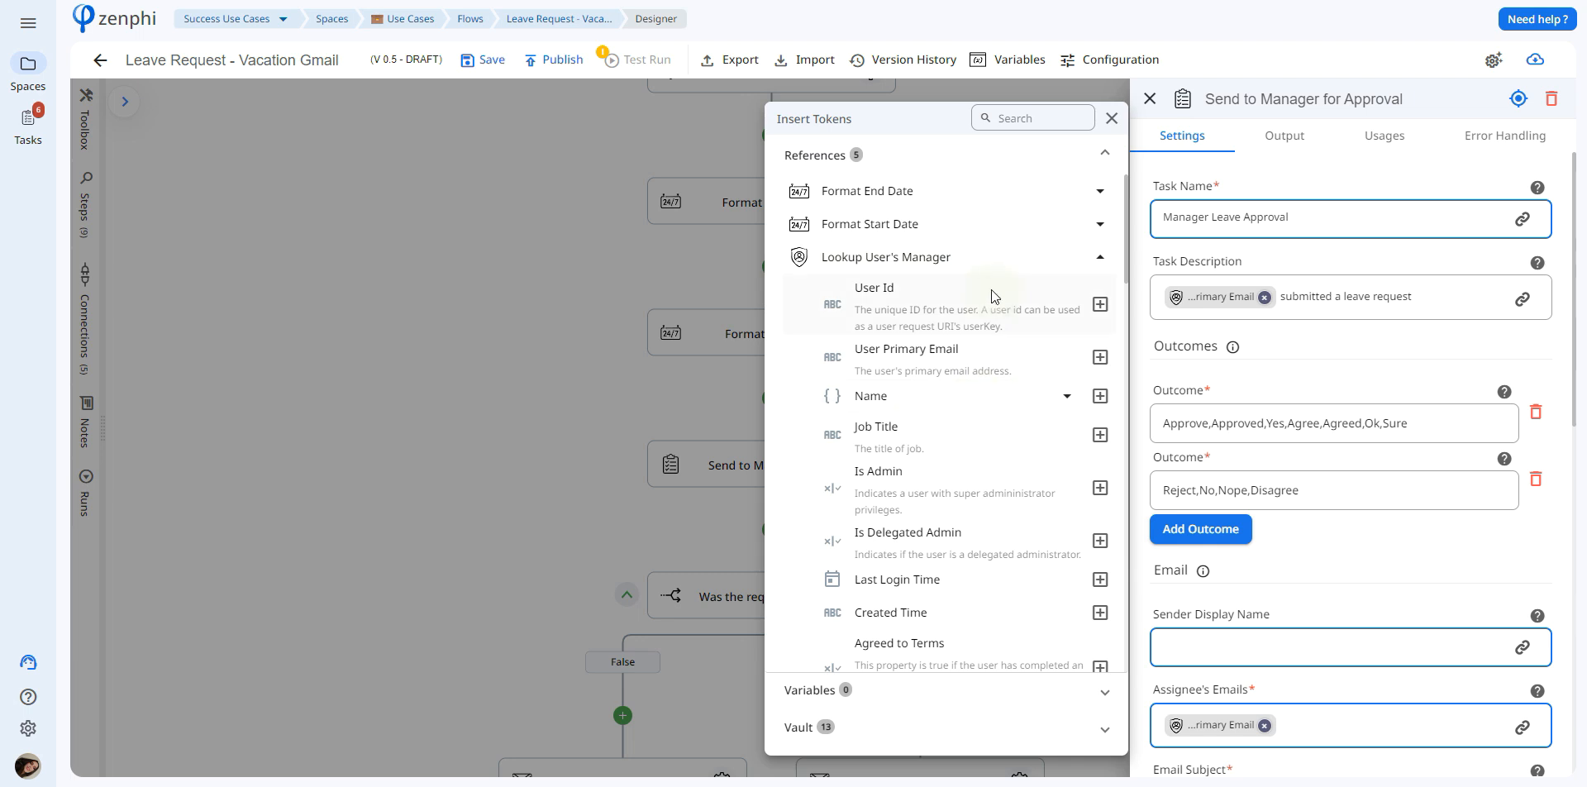
click(985, 266)
click(967, 326)
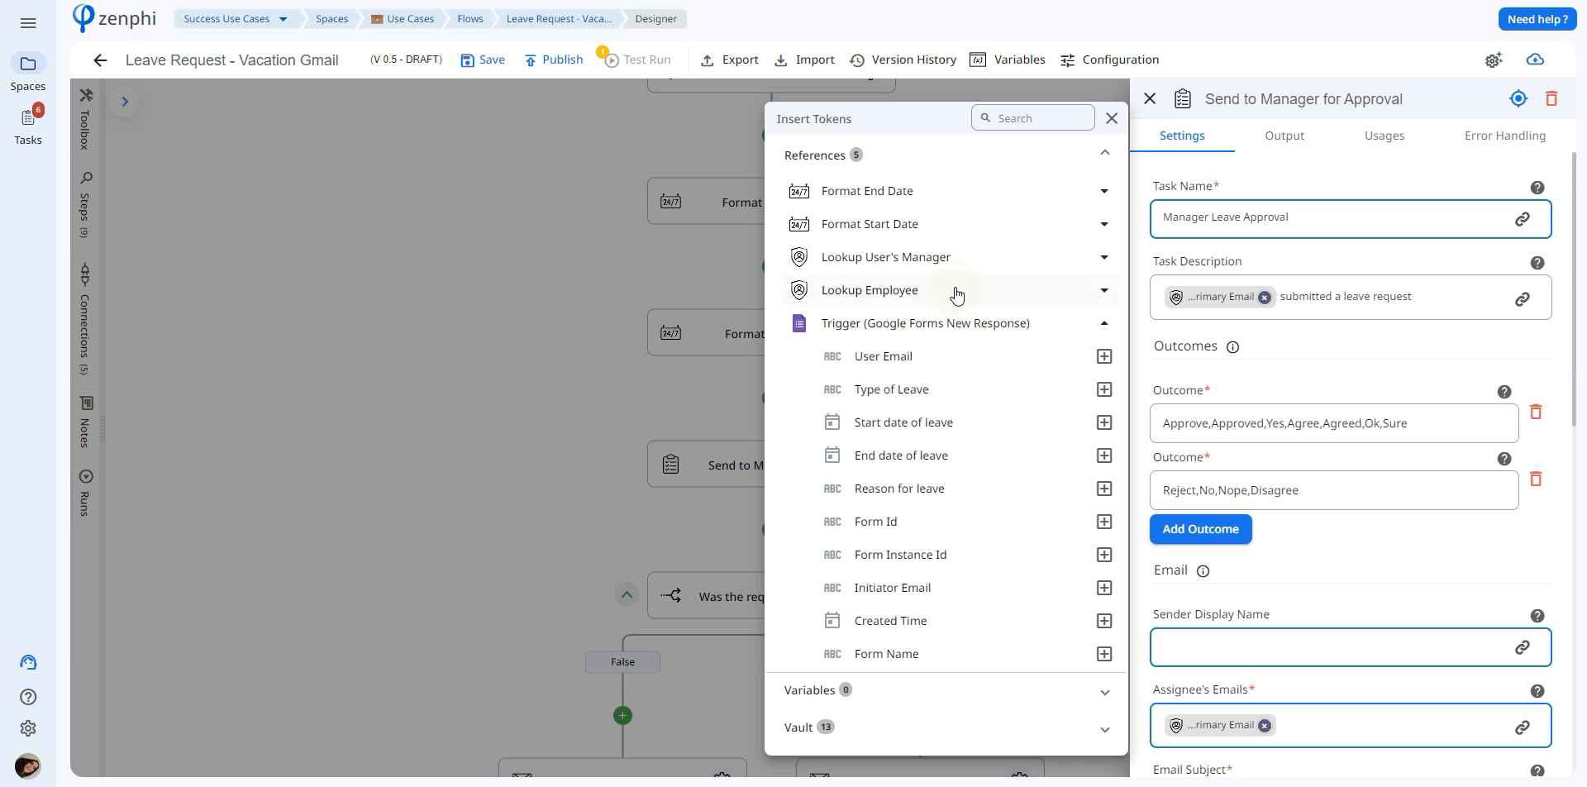
click(957, 290)
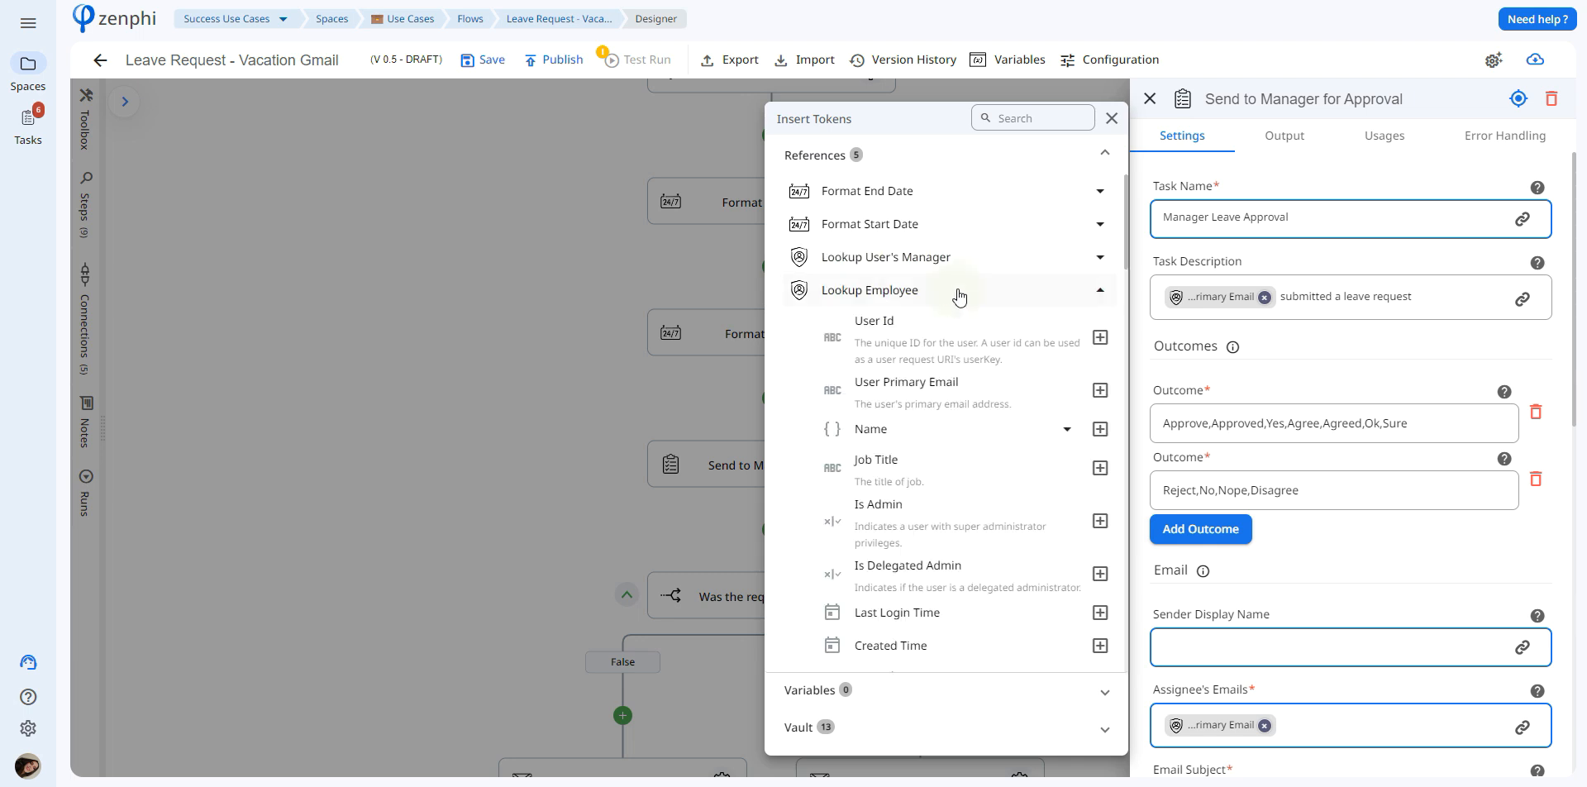
click(1495, 3)
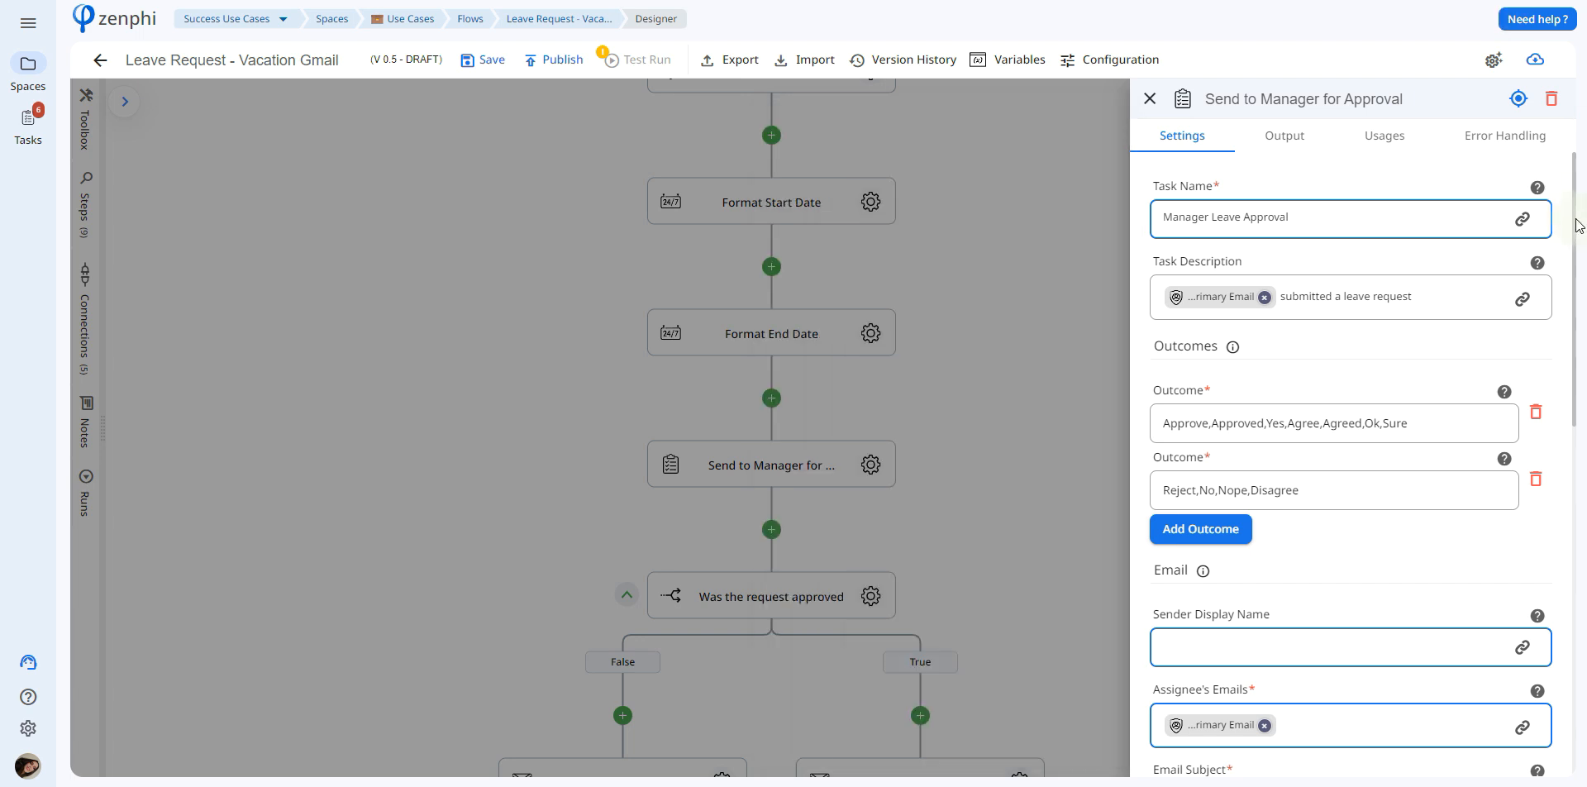
Review the approval task's email settings, the Lookup User's Manager tokens for the assignee, and the expiry and reminder options
scroll(1577, 229, down, 5)
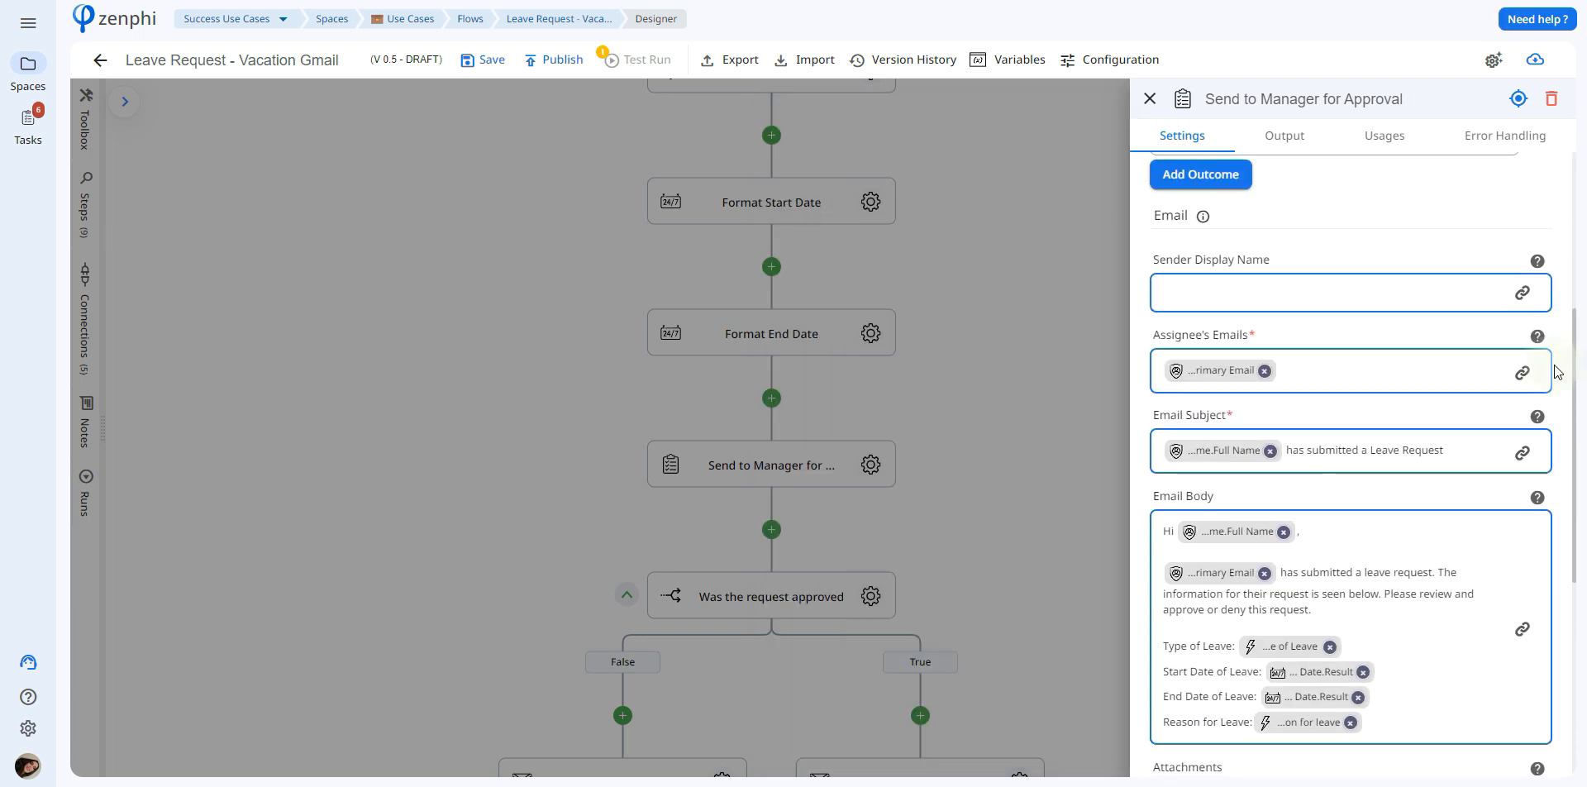
click(1528, 374)
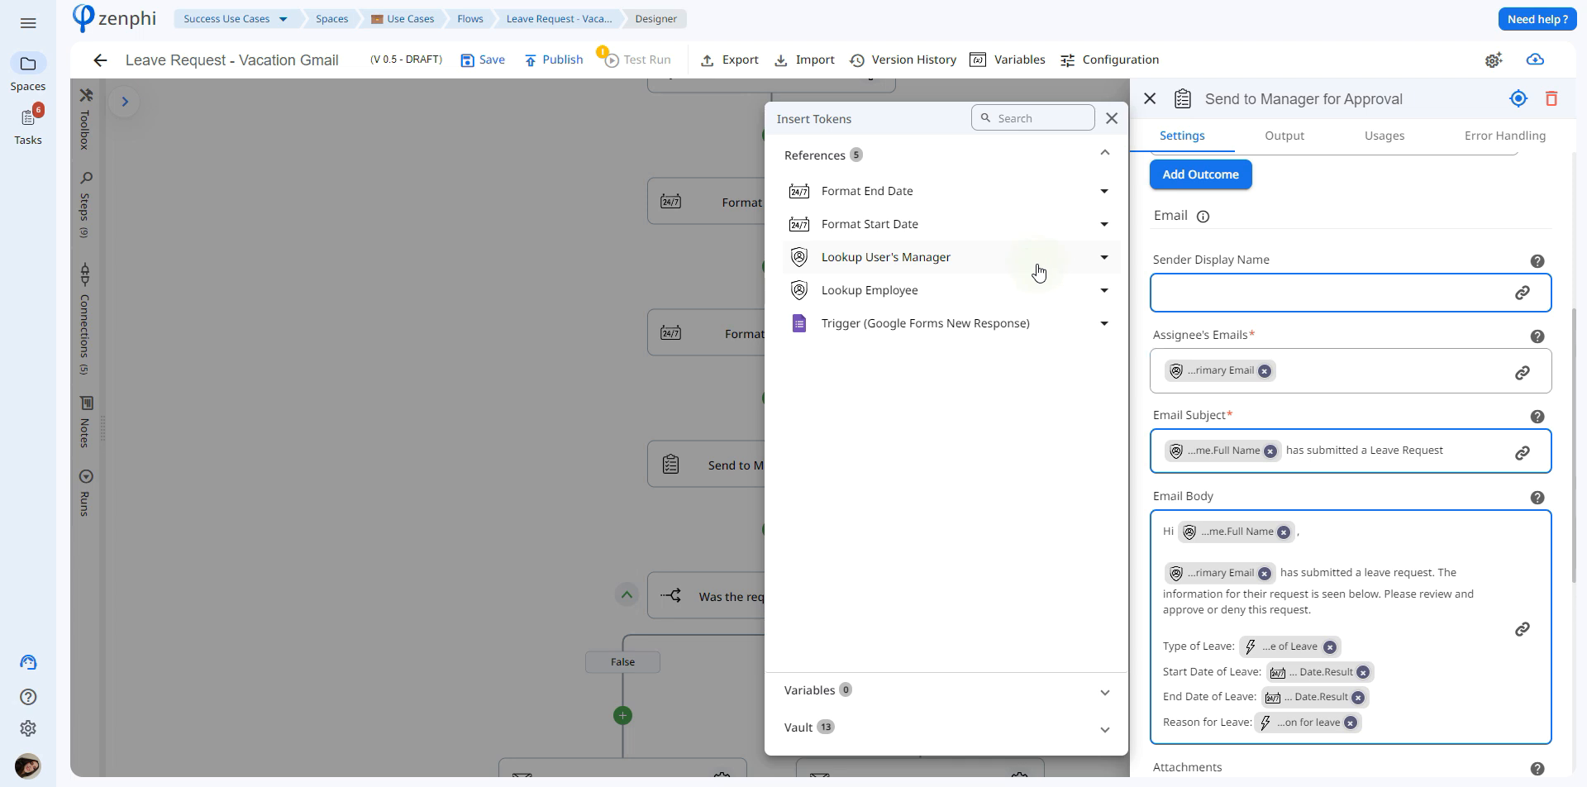
click(1038, 266)
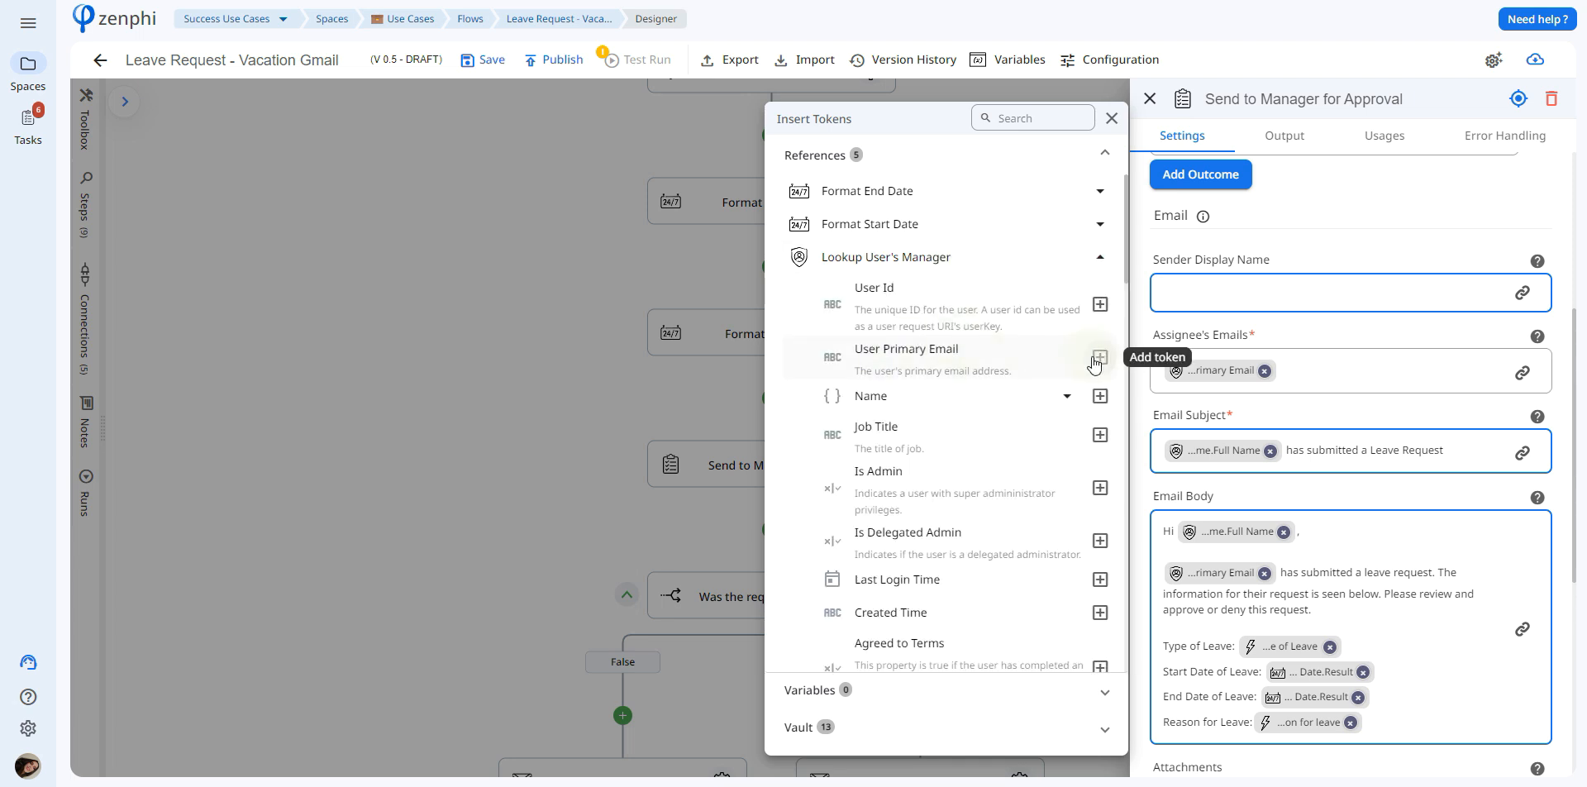
click(1419, 576)
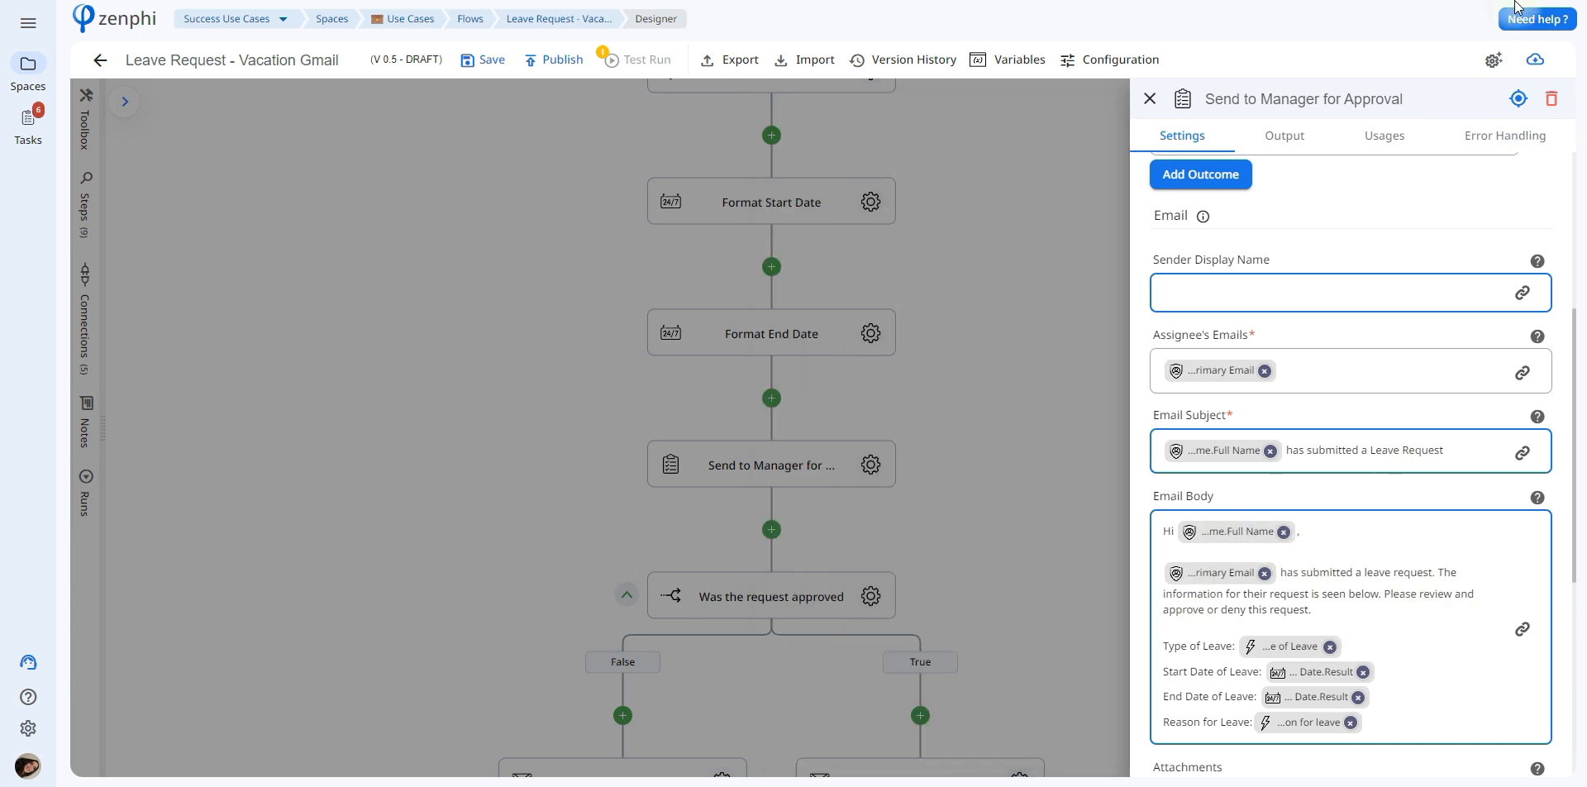
scroll(1365, 211, down, 5)
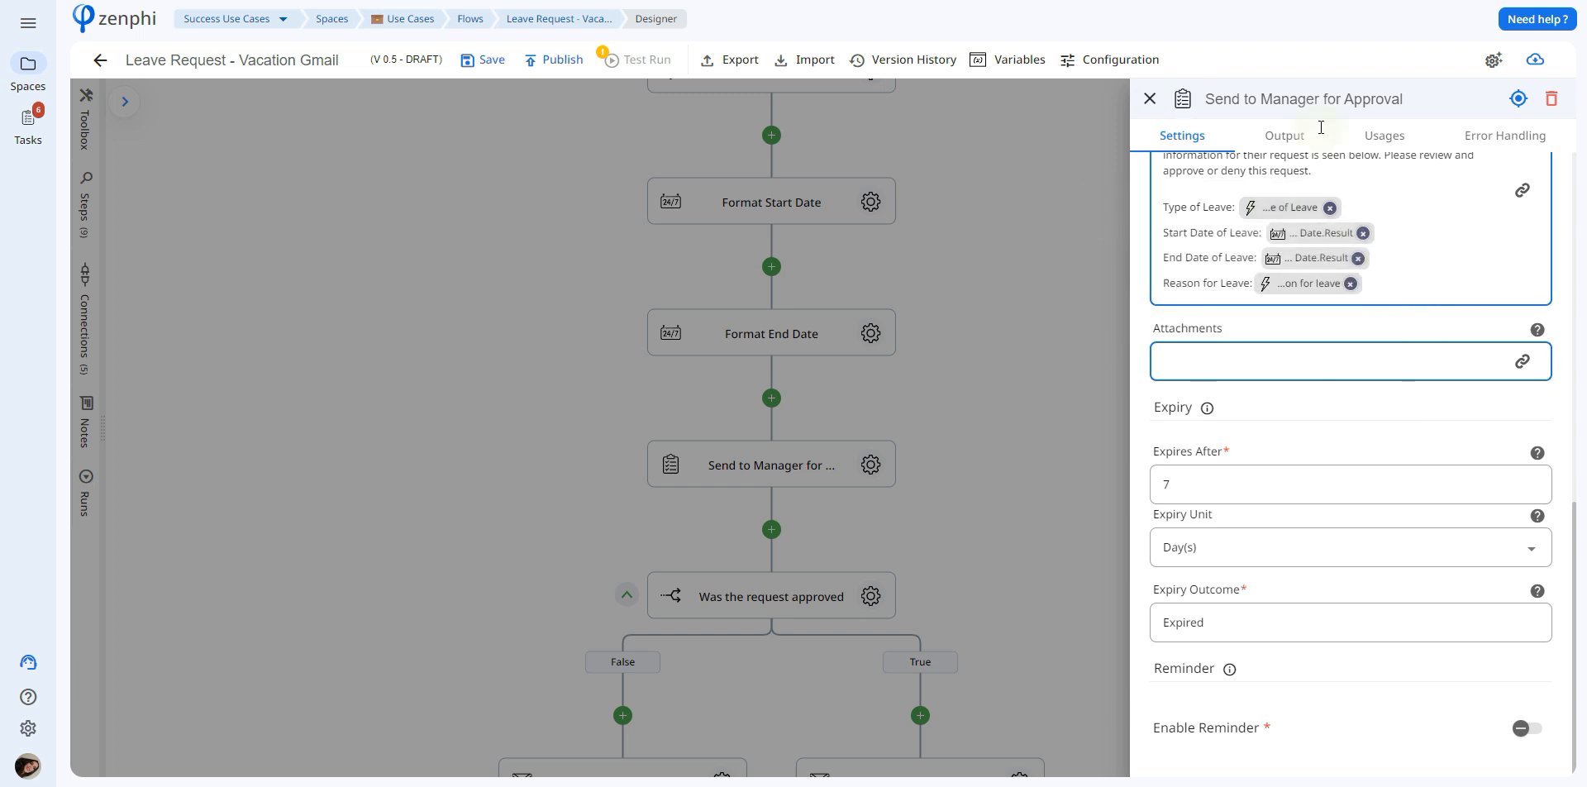
click(932, 425)
Inspect the condition of the "Was the request approved" branch
drag(975, 600, 1028, 288)
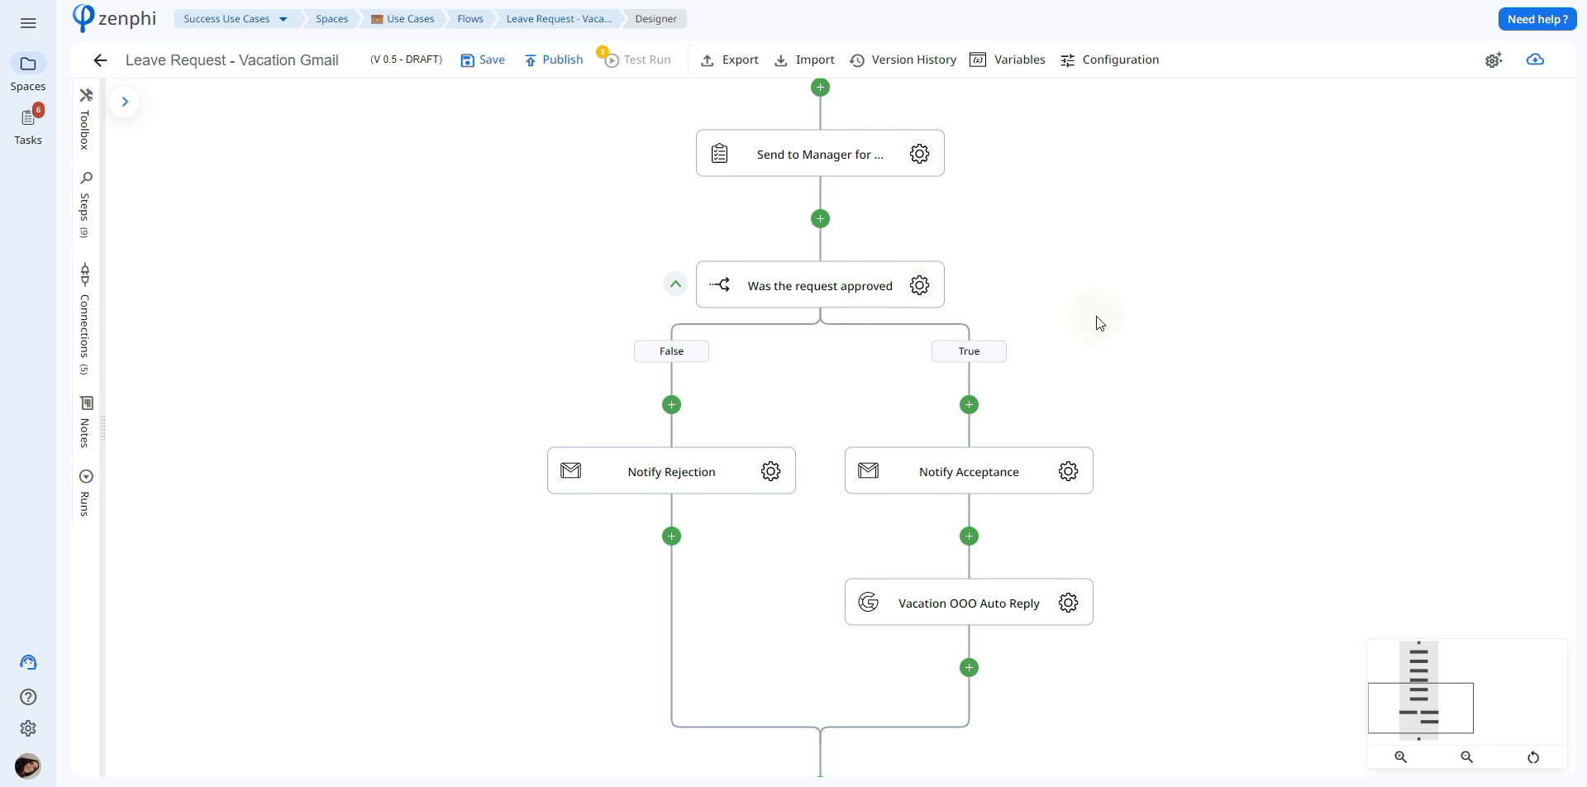
click(920, 285)
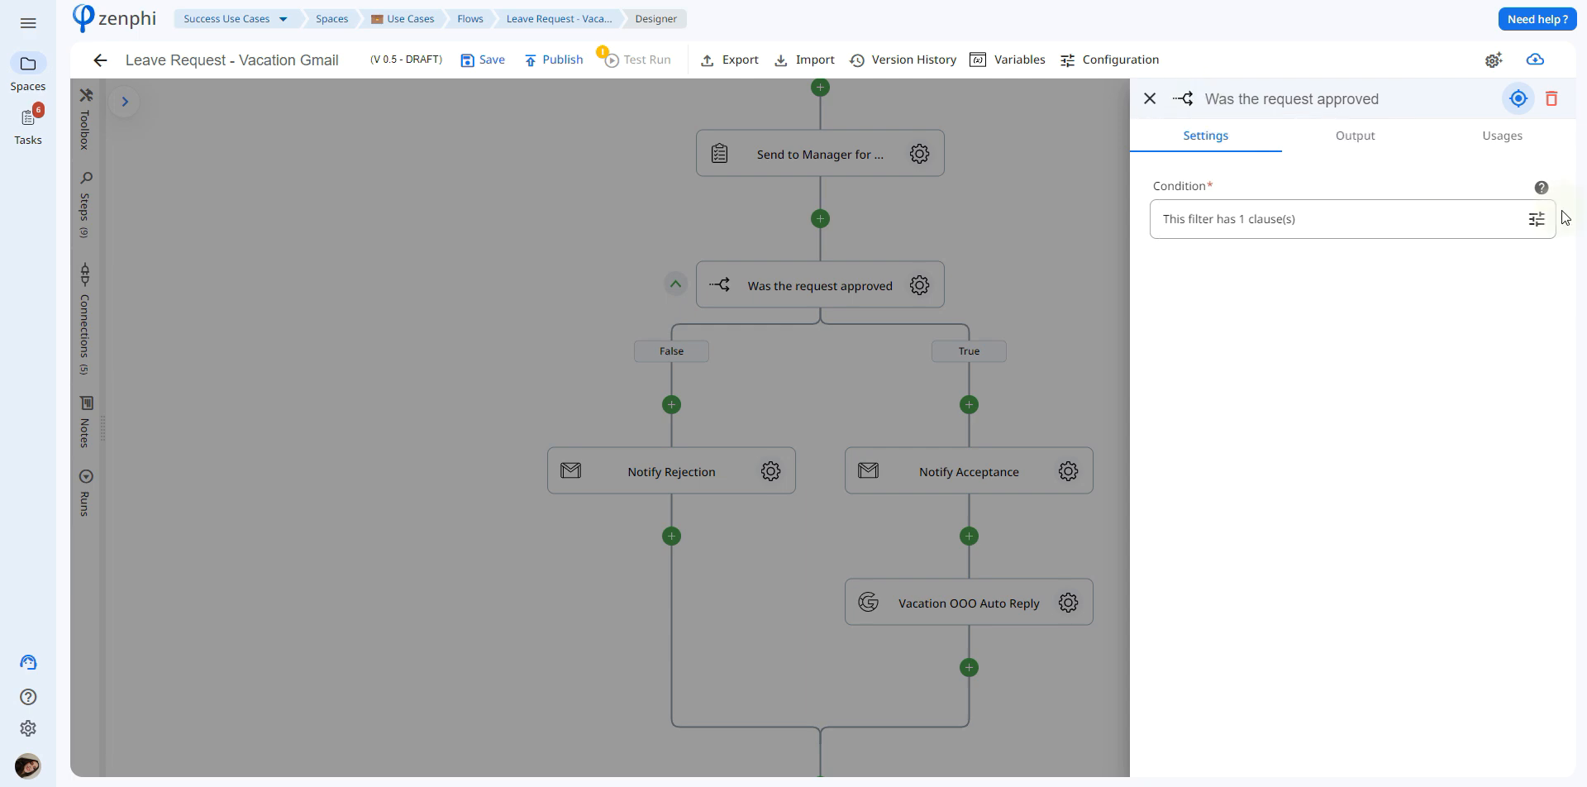
click(1289, 221)
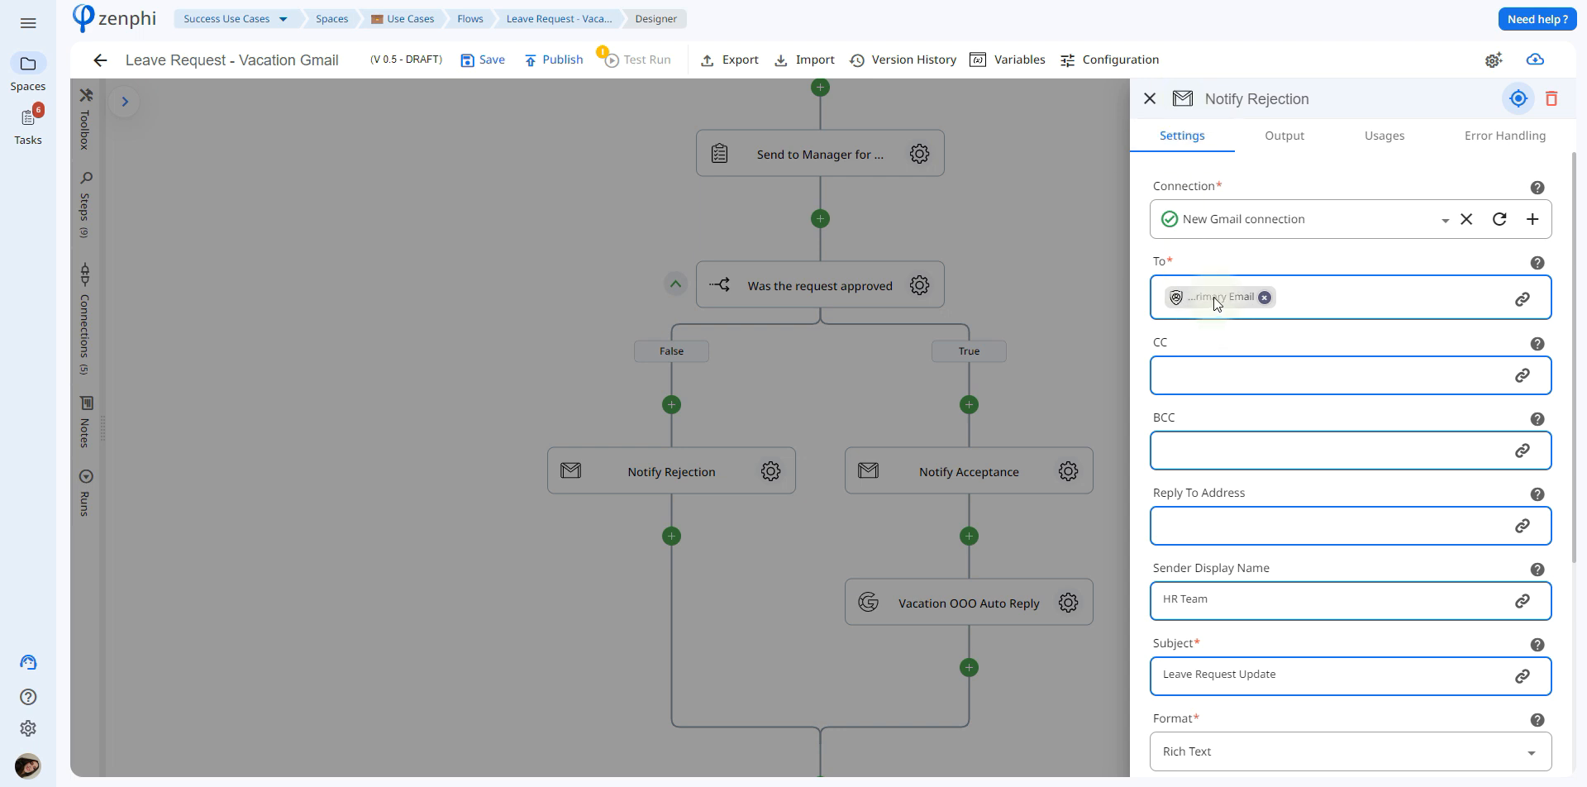
Review the Notify Rejection email's recipient token, sender name, subject and body text
mouse_move(1216, 304)
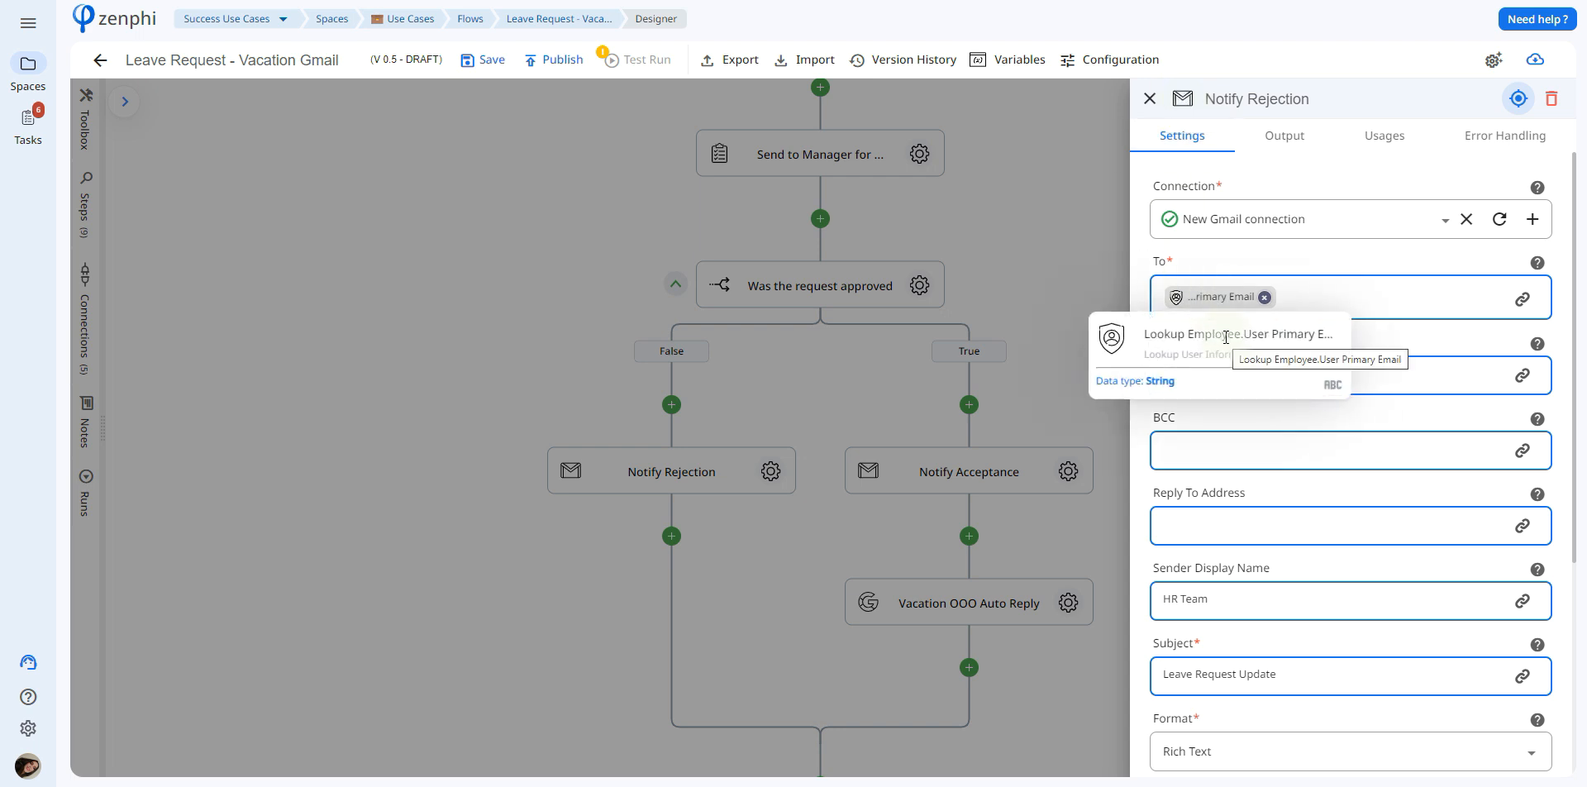
drag(1579, 317, 1584, 536)
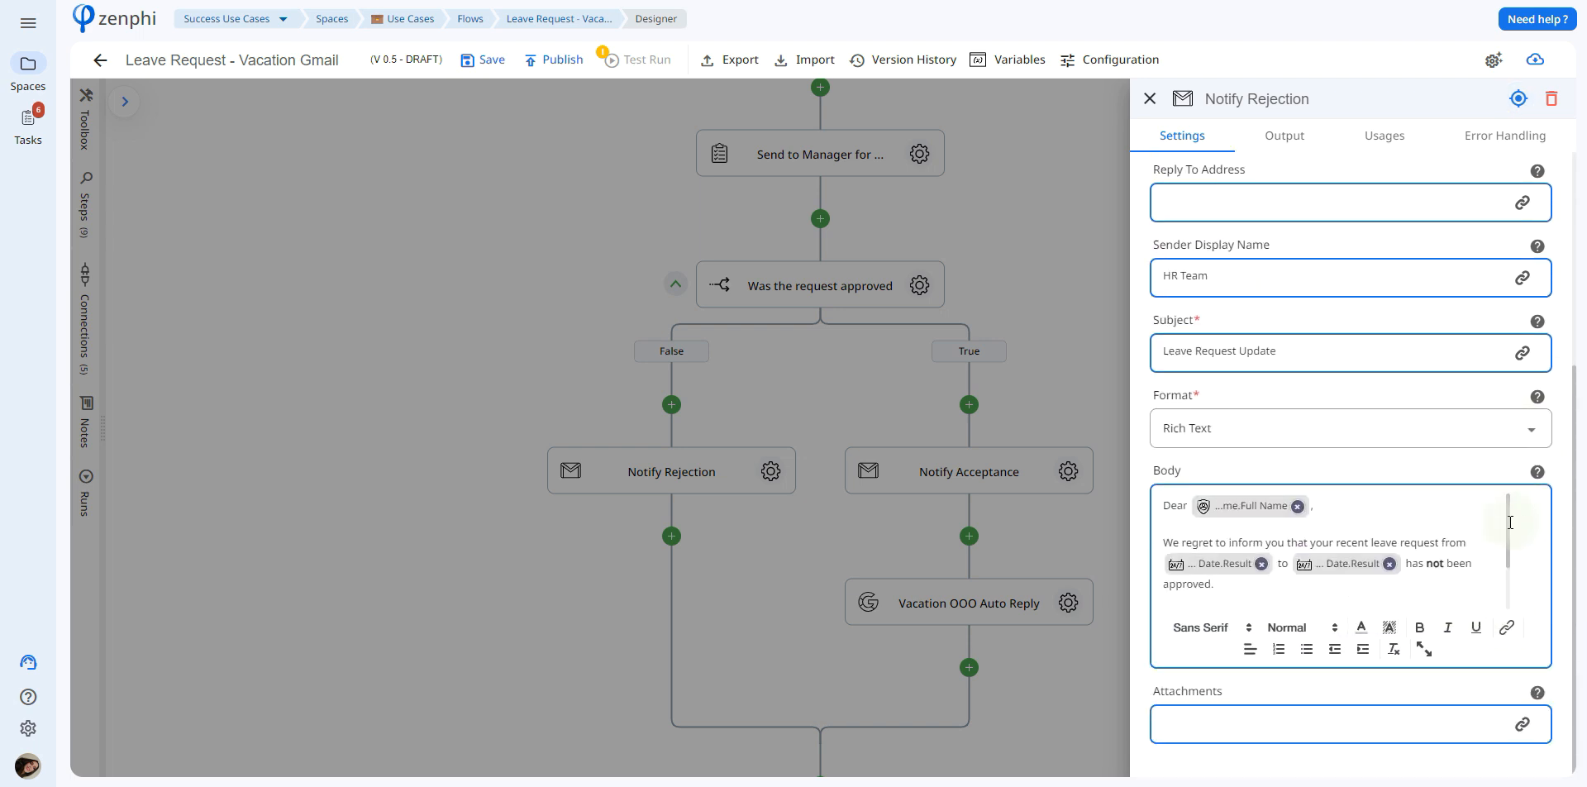
scroll(1521, 595, down, 2)
click(1016, 523)
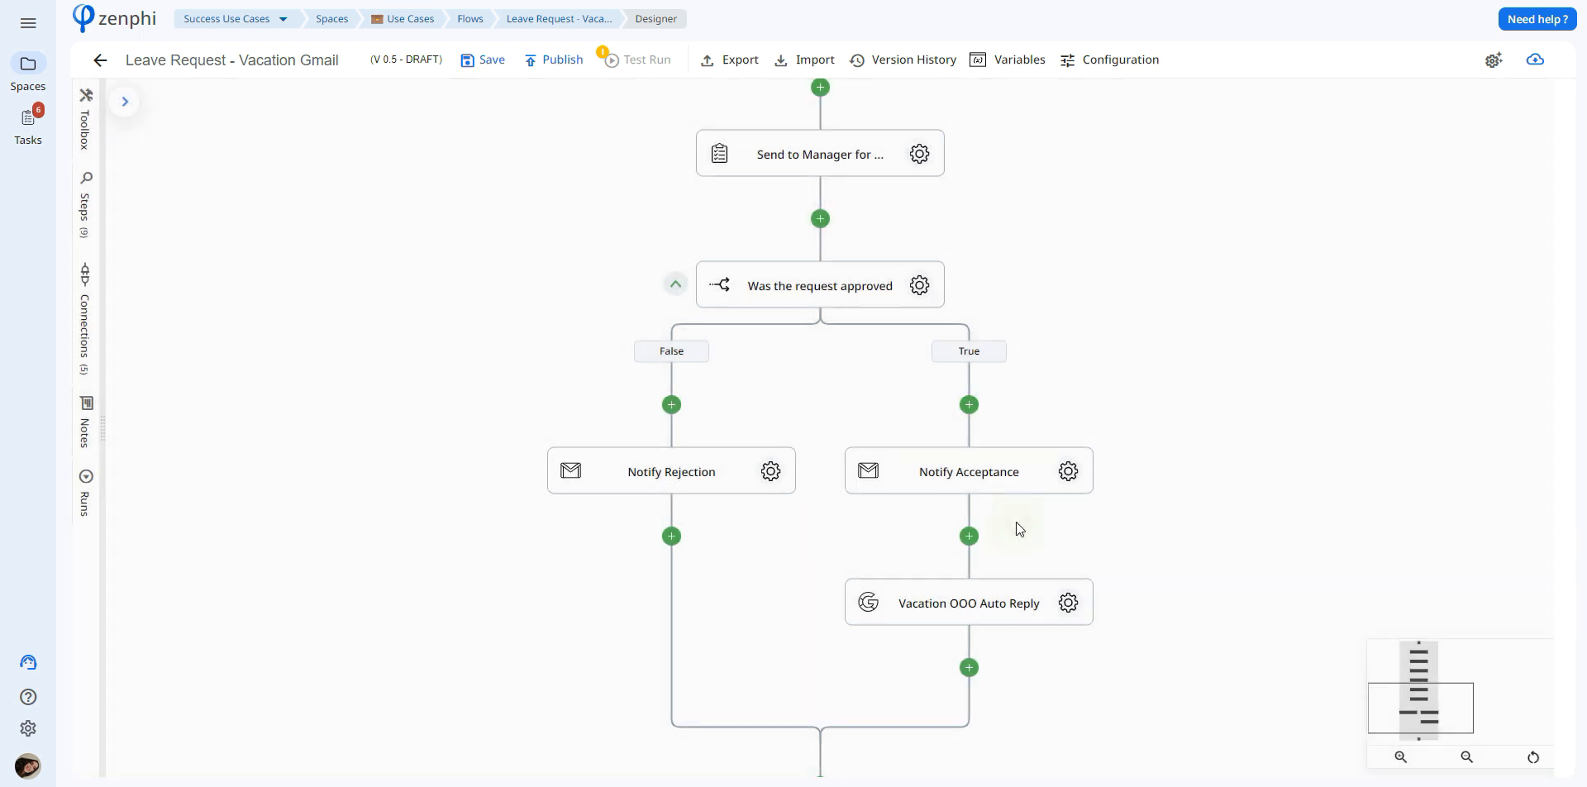
Review the Notify Acceptance email's recipient token, sender name, subject and body text with the employee name and leave date tokens
click(1071, 472)
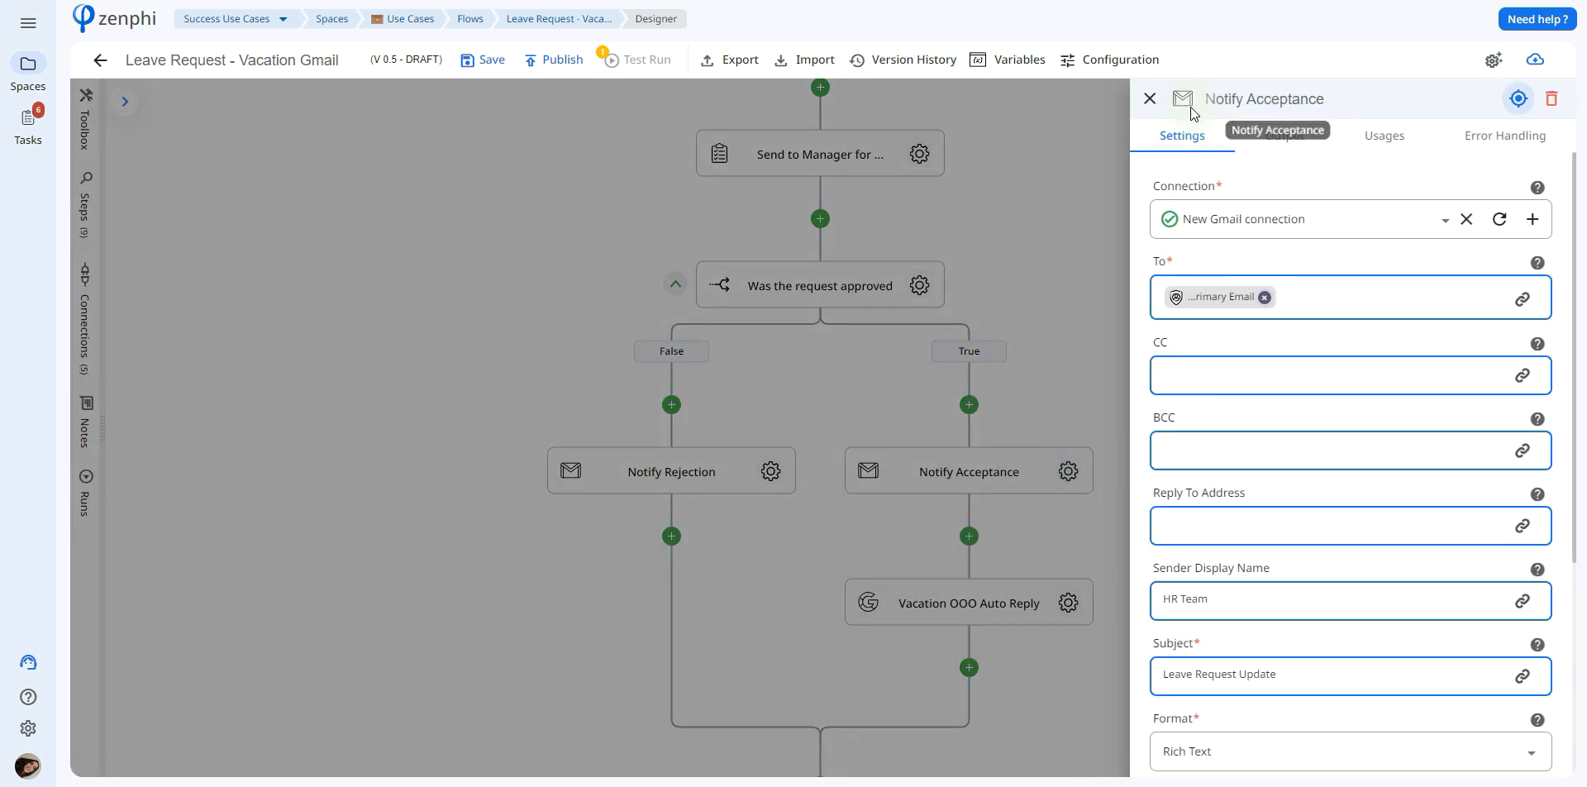
drag(1576, 269, 1577, 500)
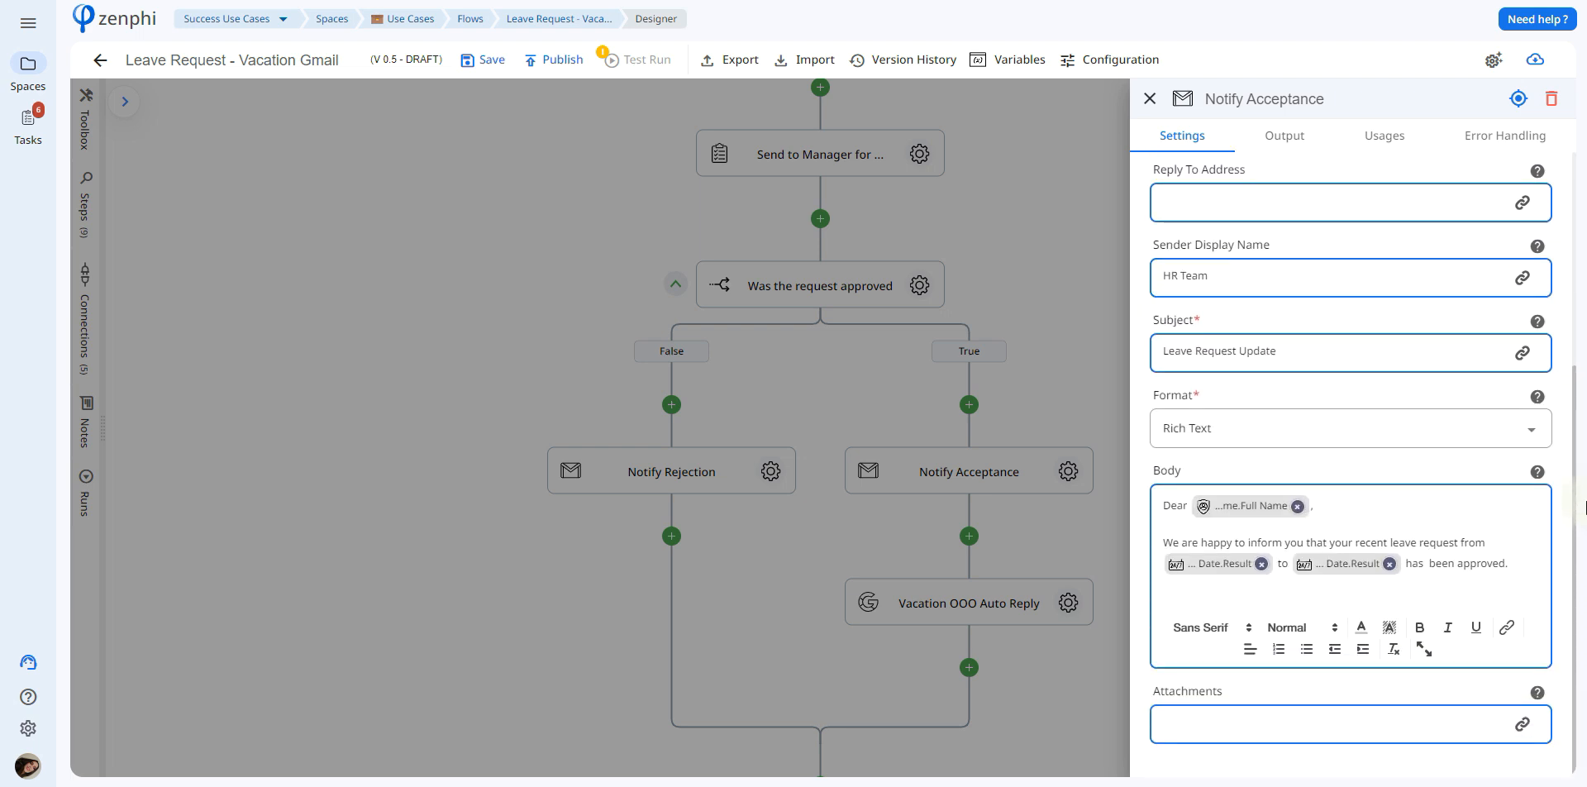
click(1088, 494)
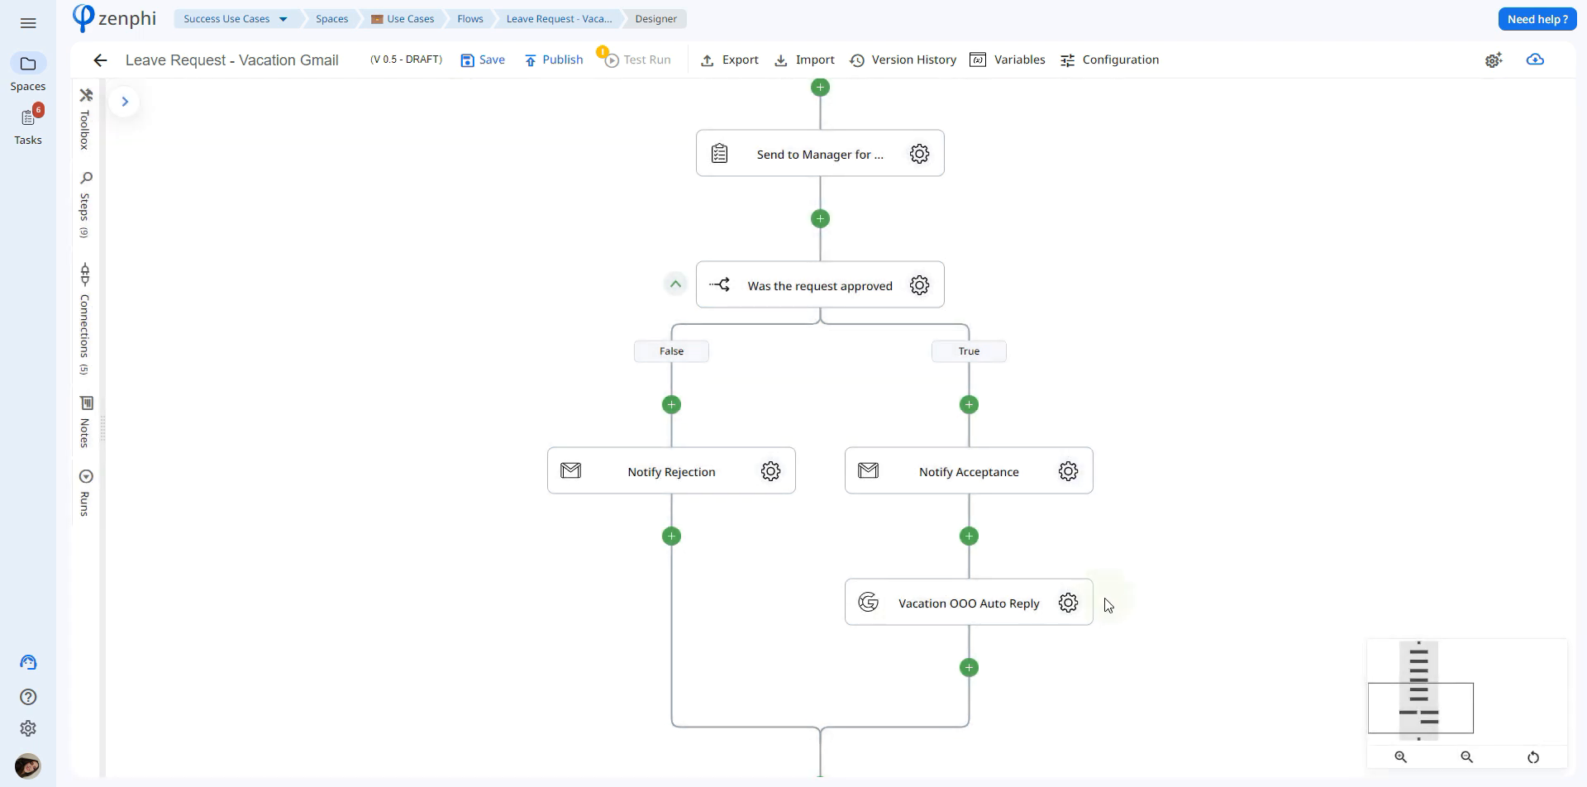
Review the Vacation OOO Auto Reply step's user email, subject, body, domain and contact restrictions, auto-reply switch, and start and end time tokens
click(1070, 605)
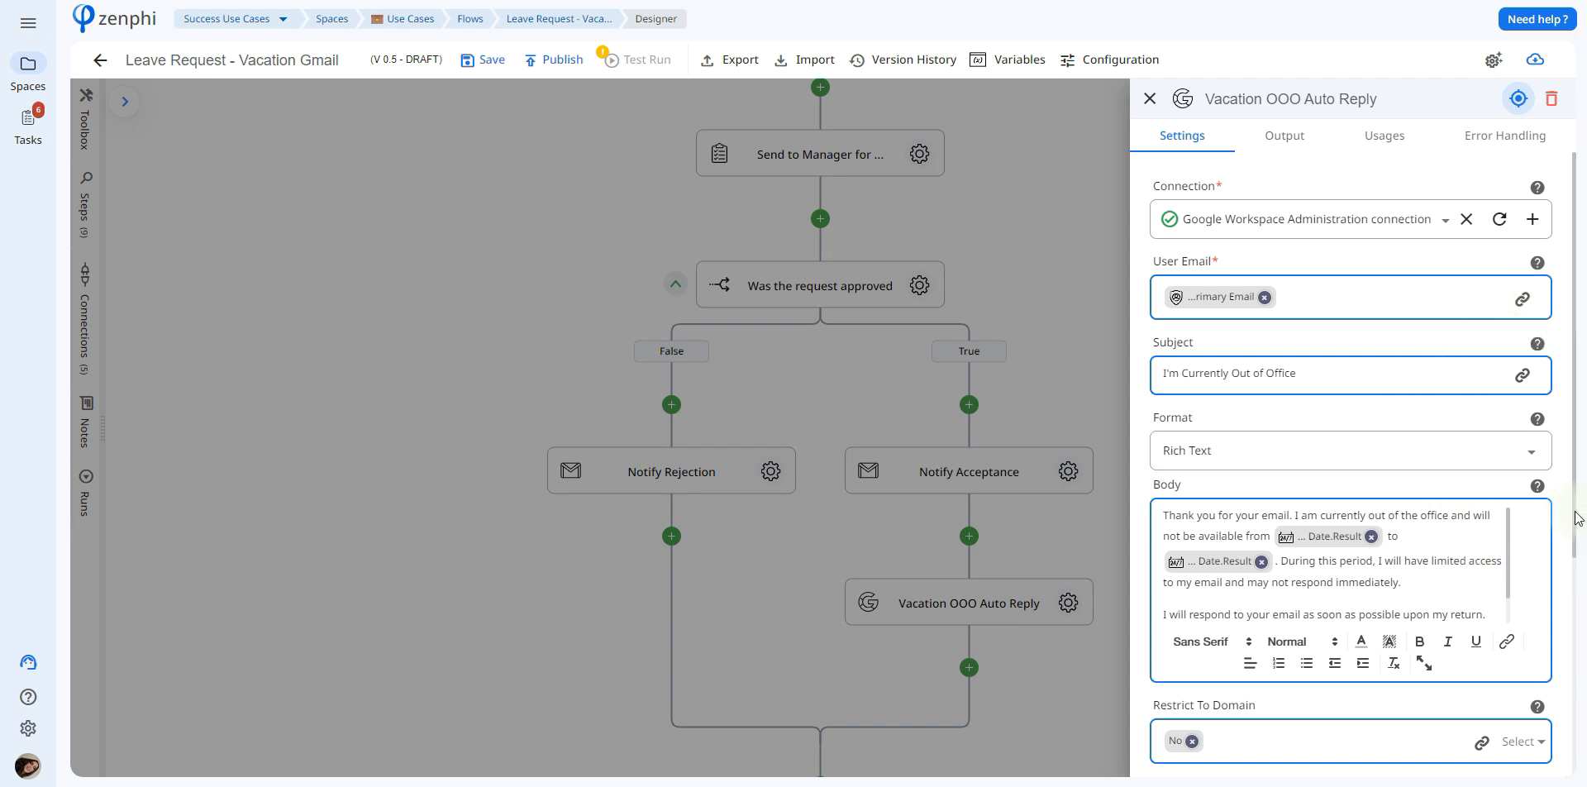
scroll(1580, 539, down, 1)
scroll(1580, 539, down, 5)
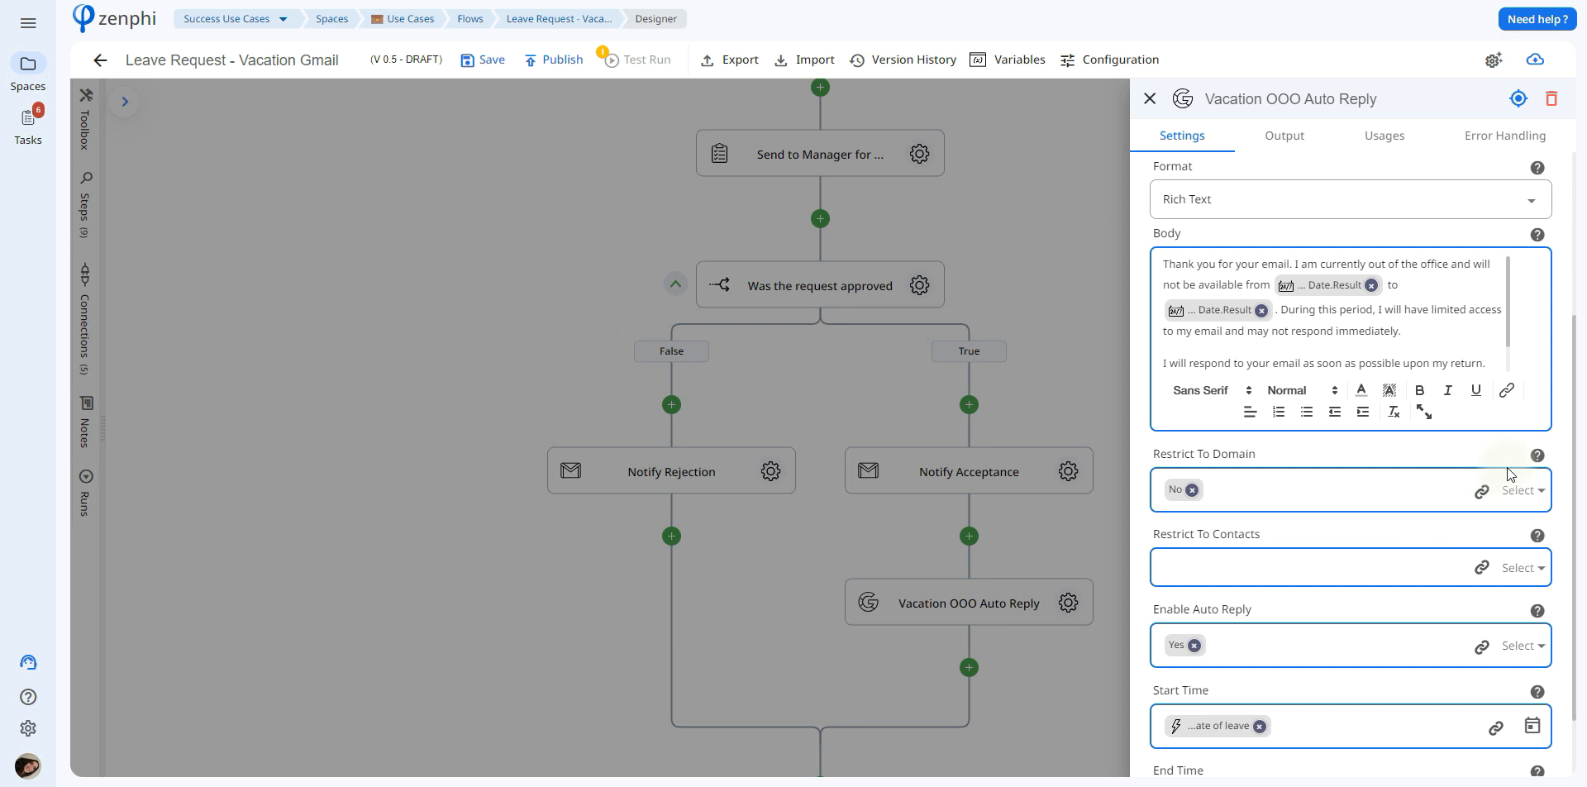
mouse_move(1532, 475)
scroll(1576, 598, down, 1)
scroll(1576, 598, down, 2)
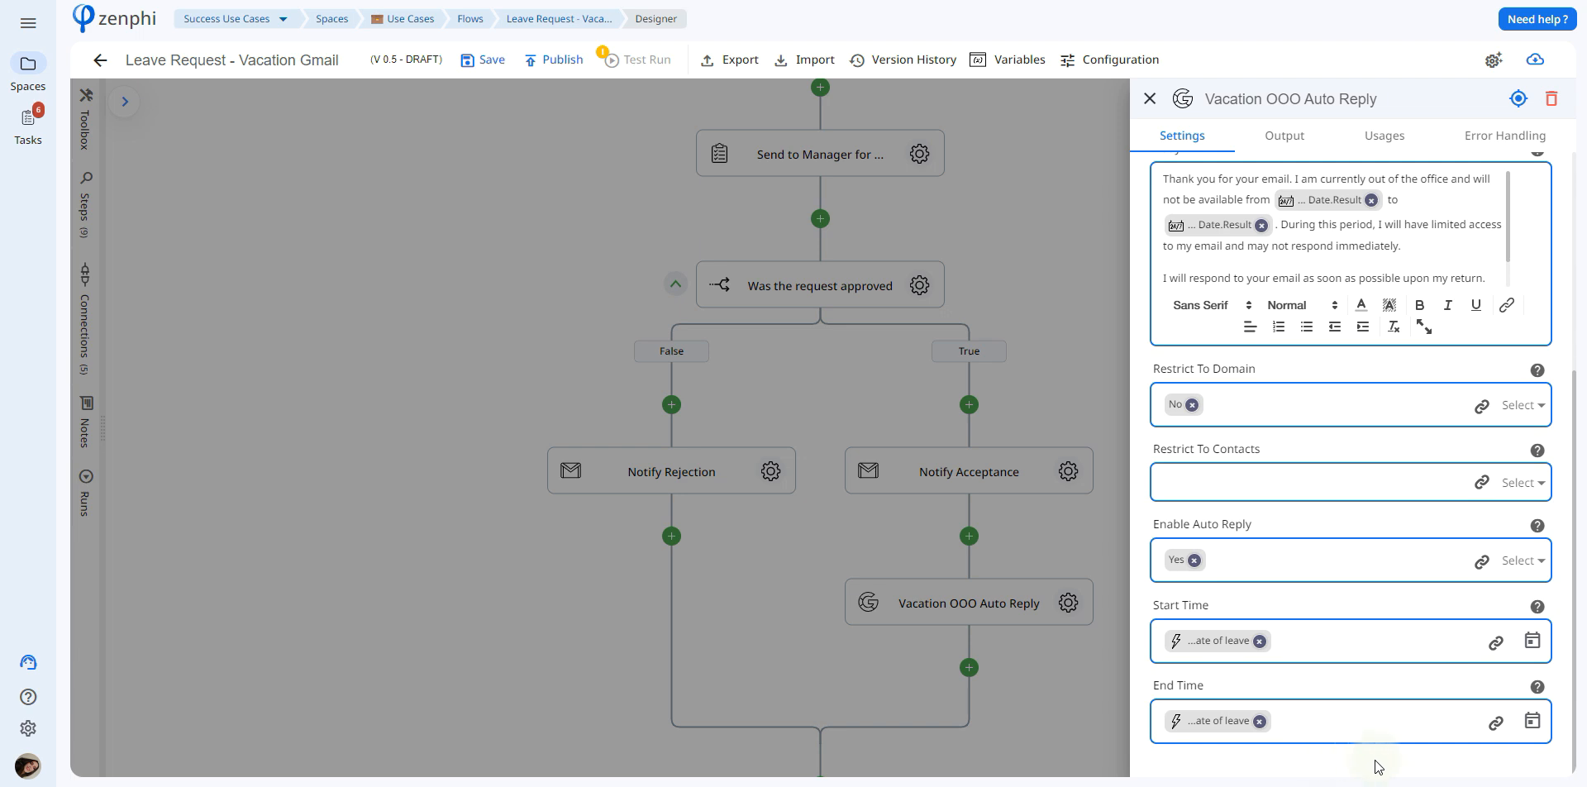
click(1496, 642)
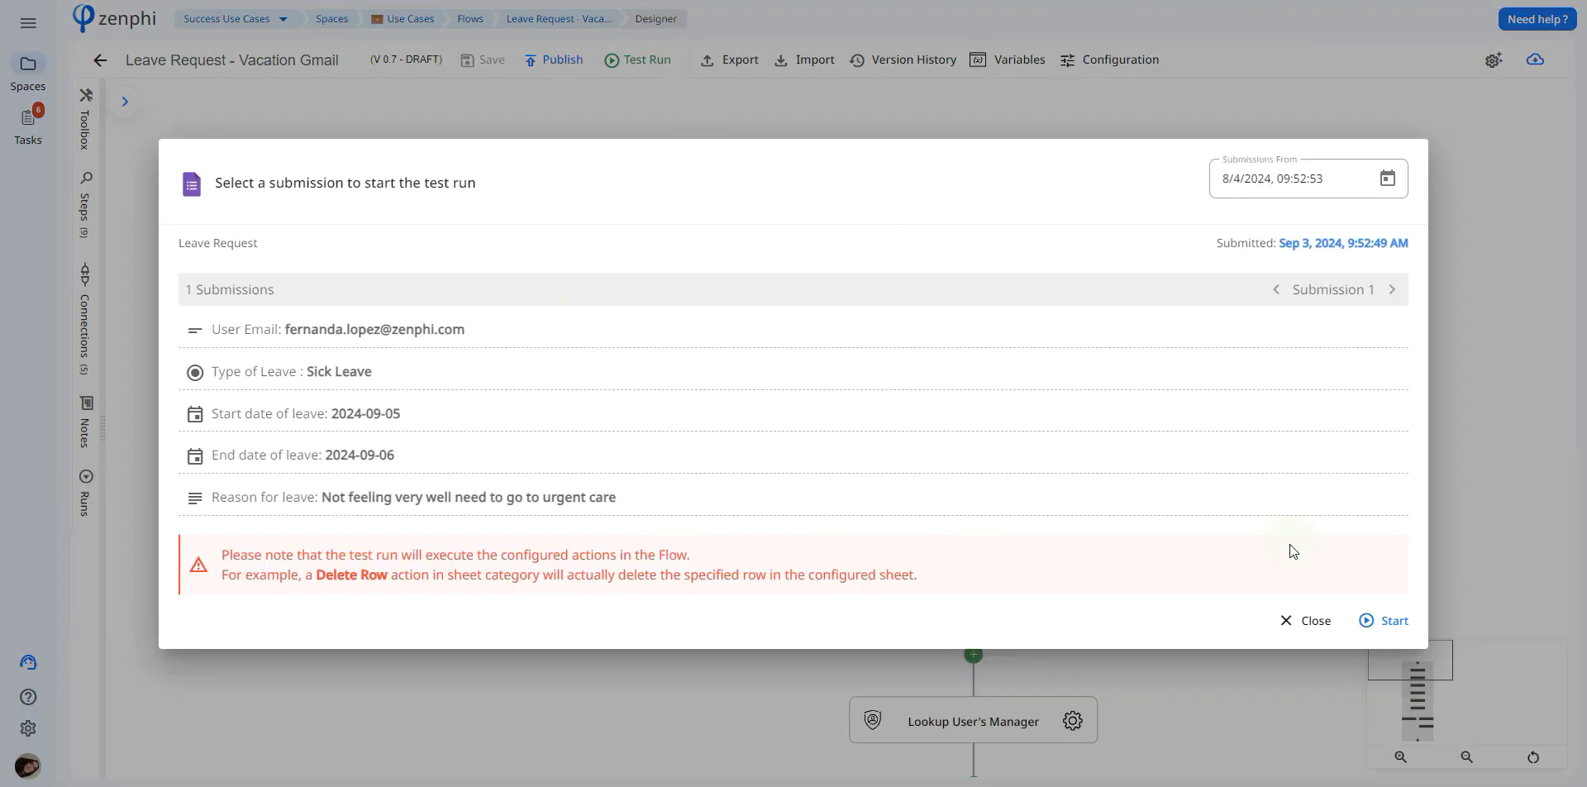
Start a test run with the Sick Leave submission and respond to the leave request in the manager's task email
click(1358, 616)
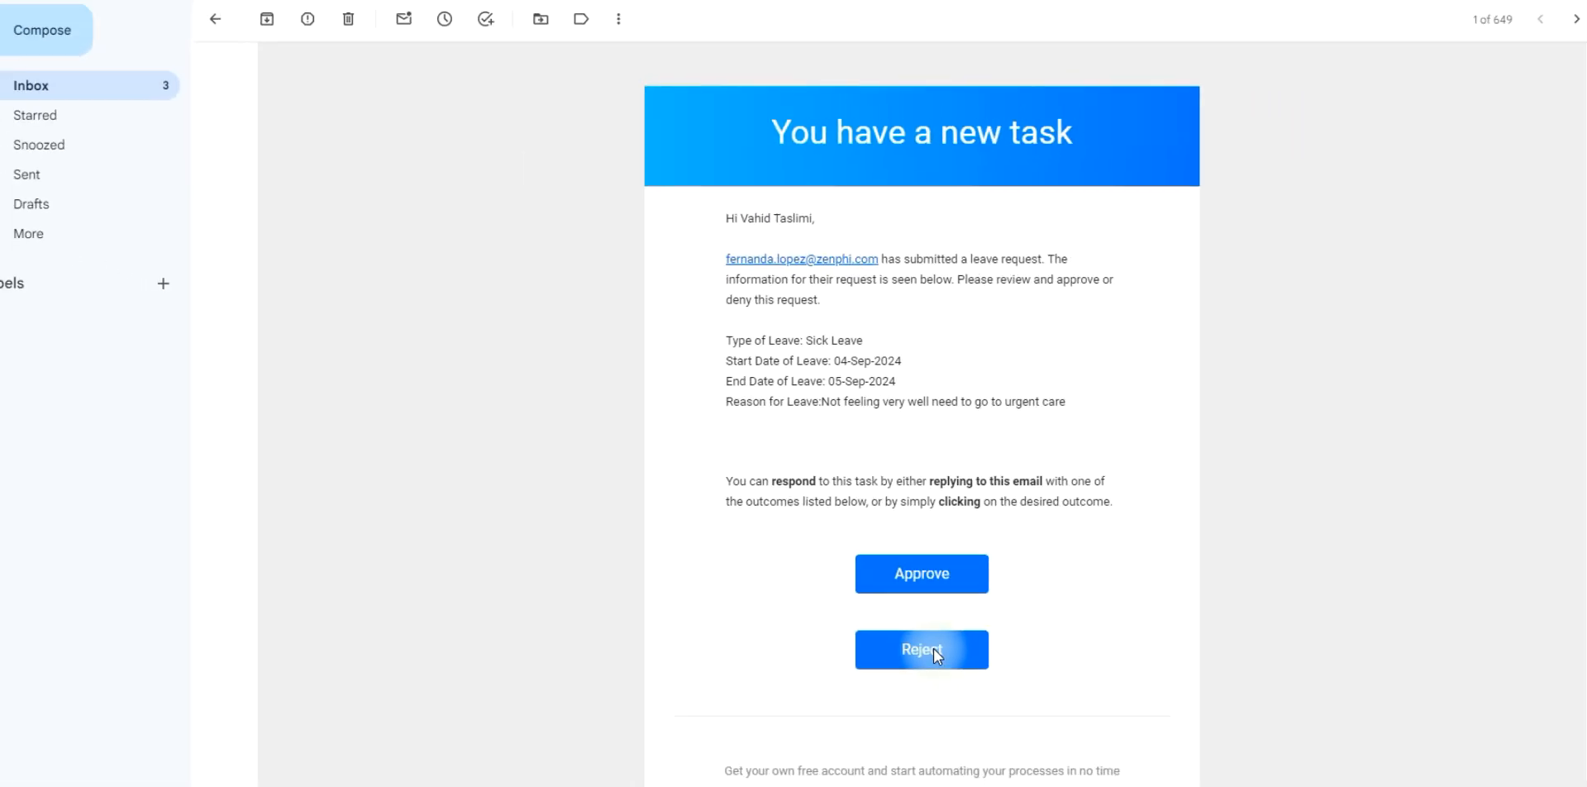
click(934, 648)
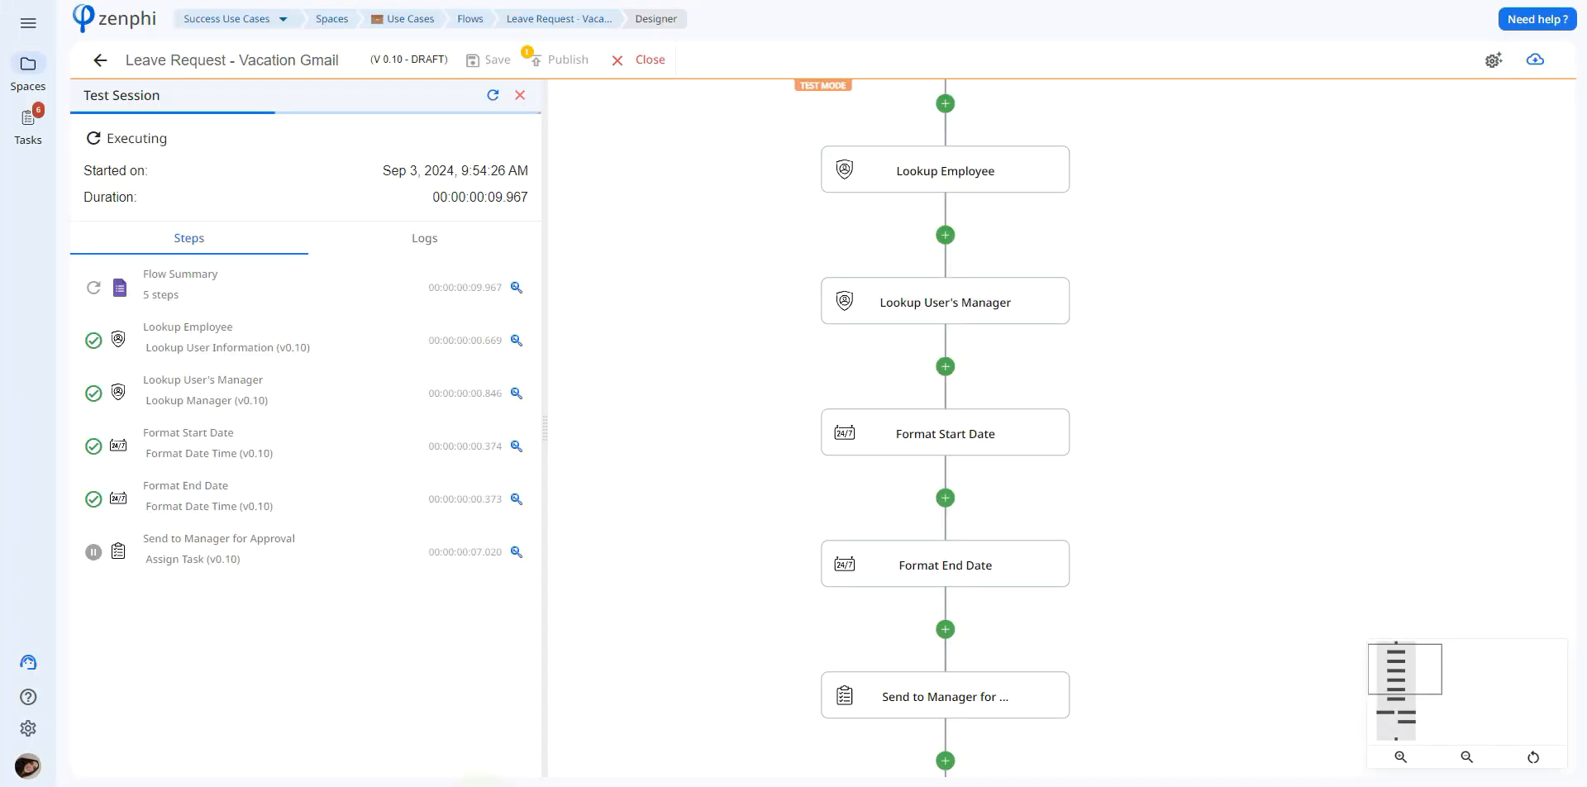